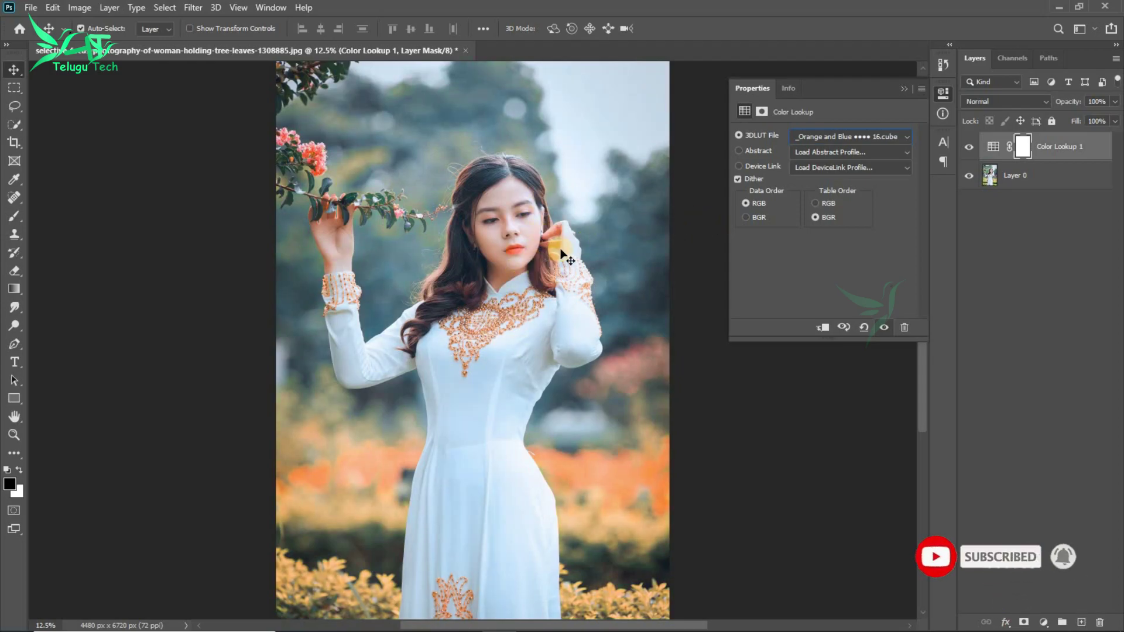
- Preview the Orange and Teal, 2Strip, Augusta and BMC_TealOrange LUTs, then hide the Color Lookup layer
key(Down)
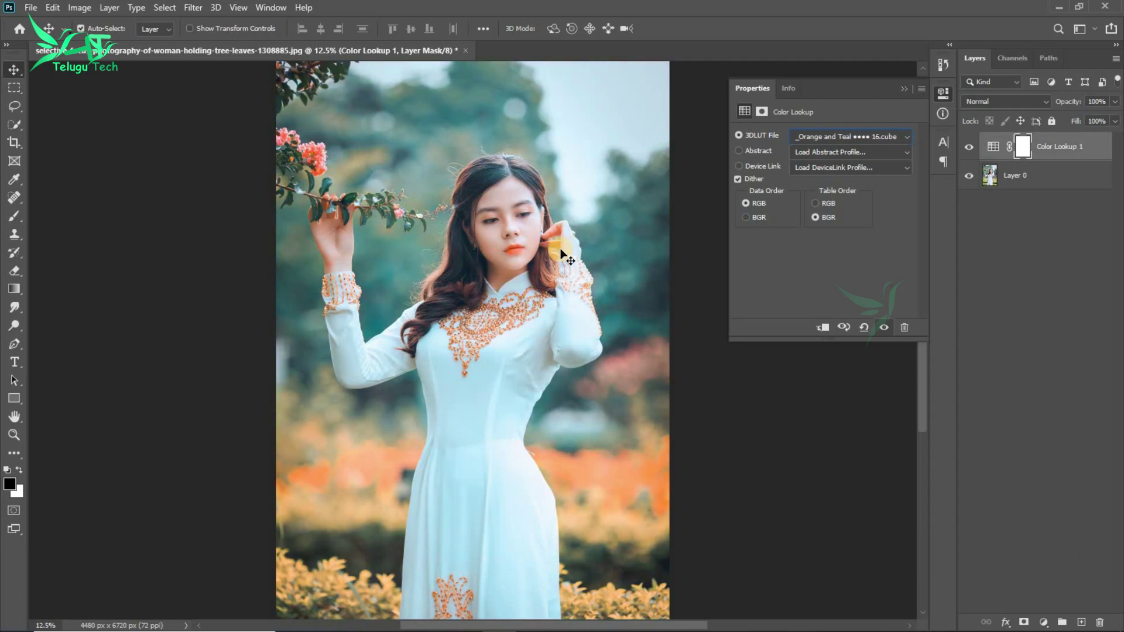
key(Down)
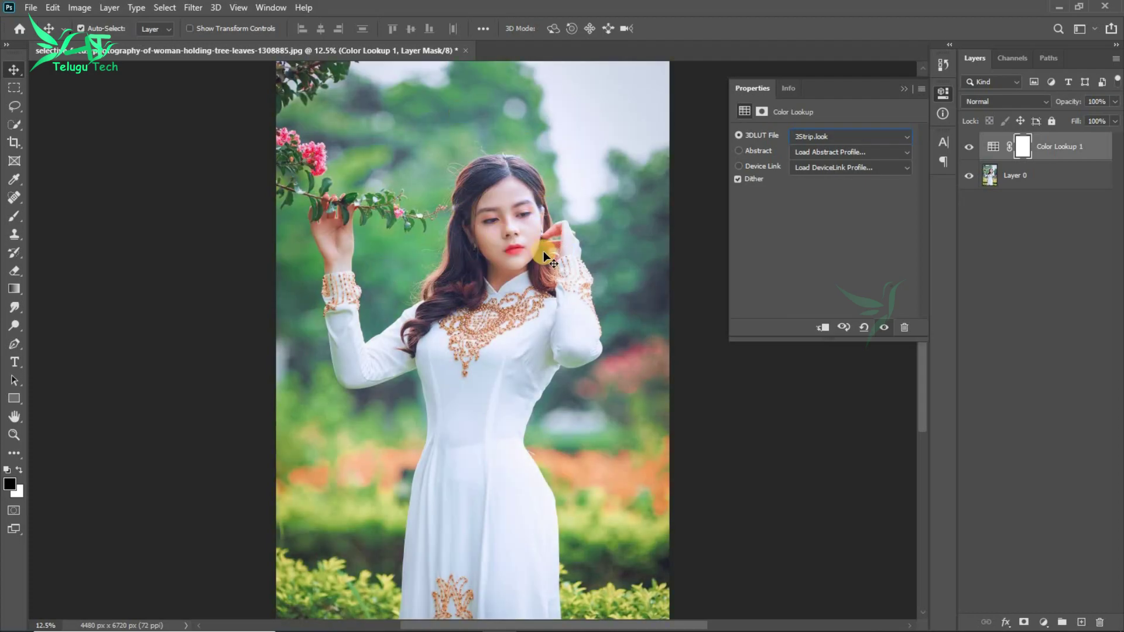
key(Down)
key(Down)
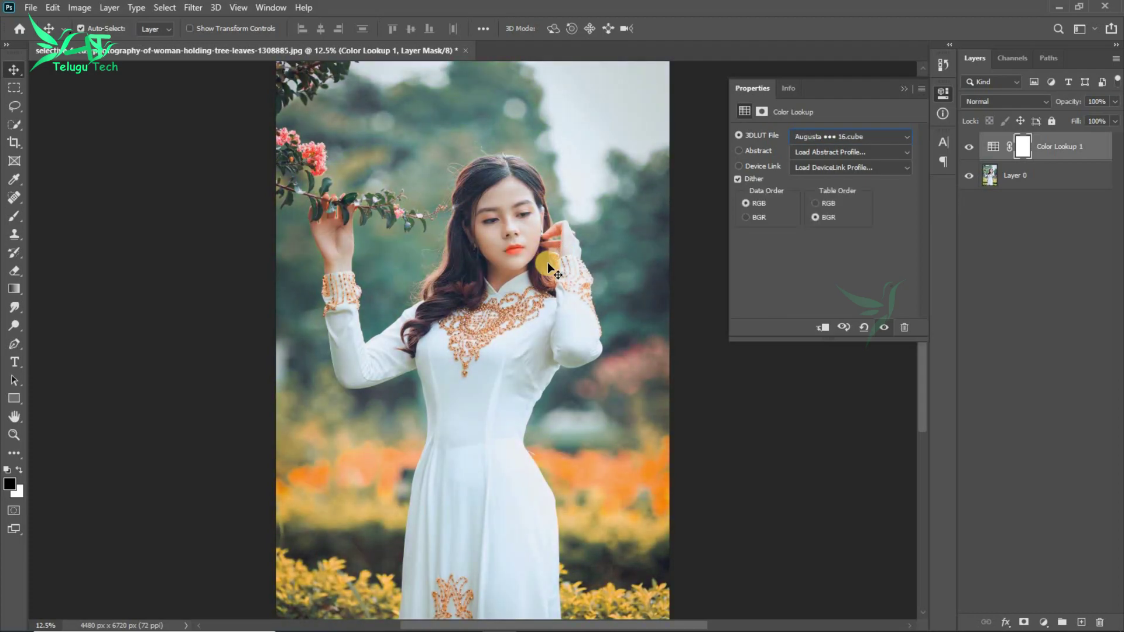
key(Down)
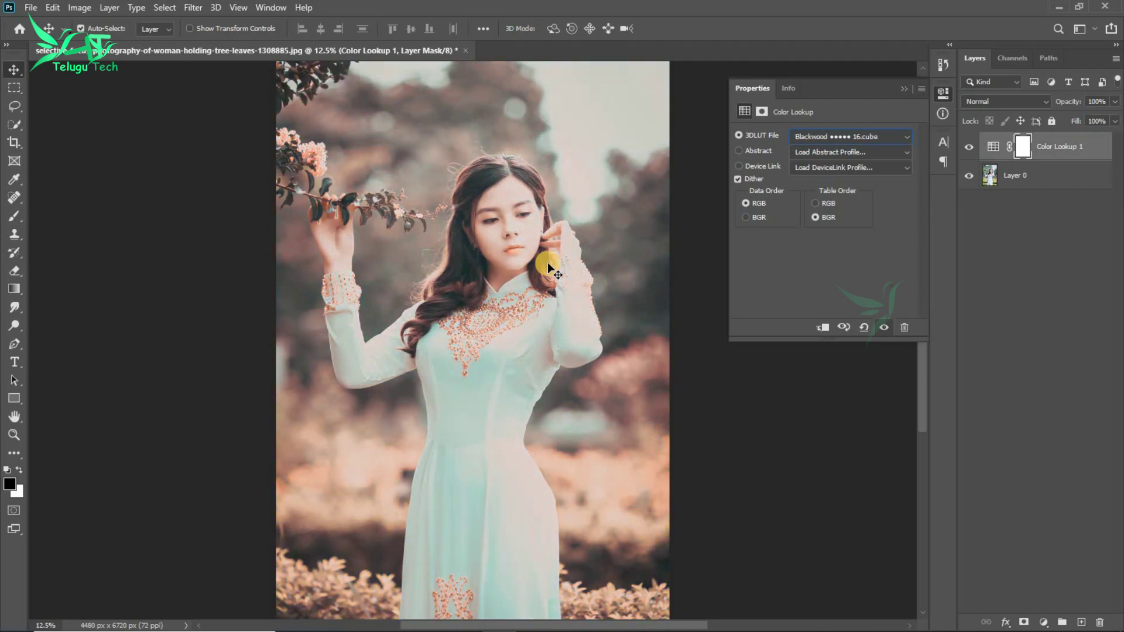
key(Down)
key(Down)
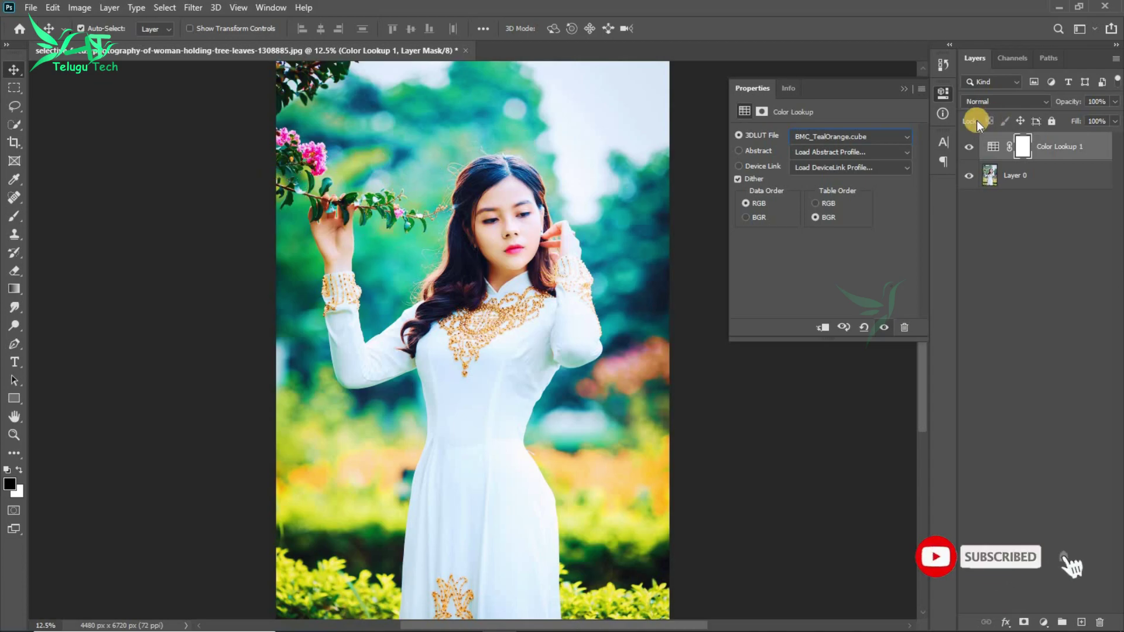
click(970, 147)
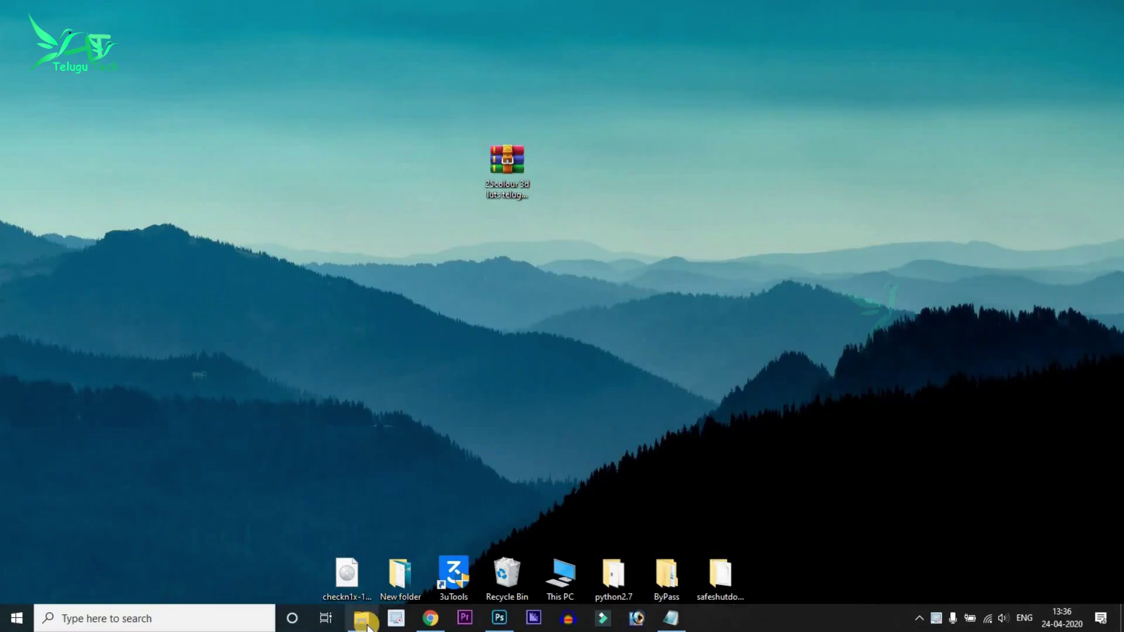
- Skip the link-shortener ad and download 25colour 3d luts telugu tech.rar from Google Drive
click(427, 620)
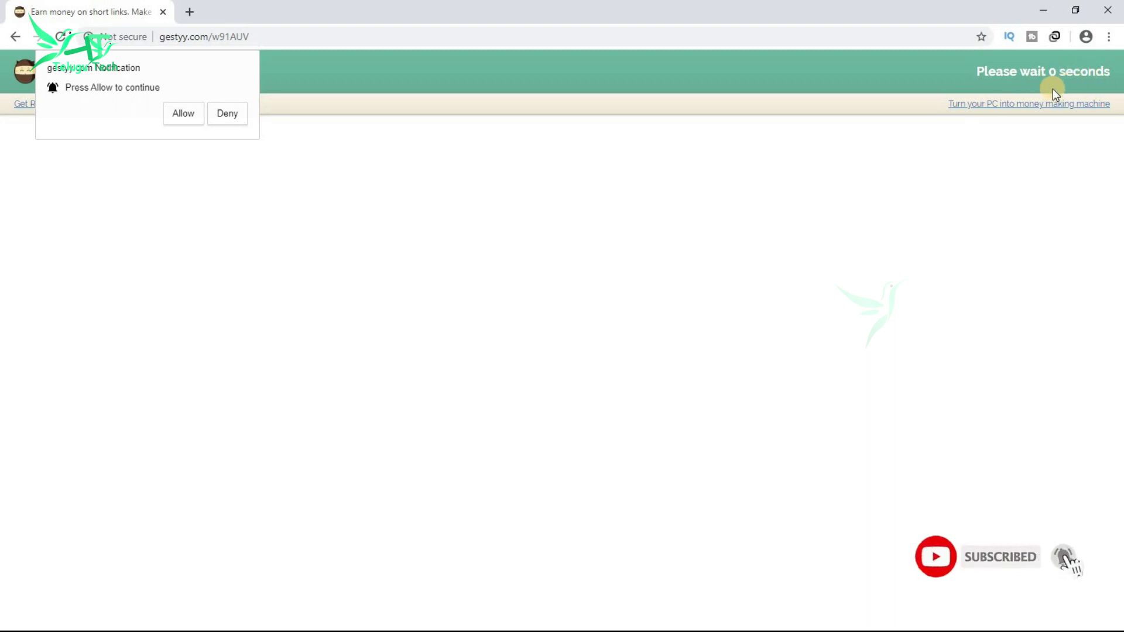
click(1048, 80)
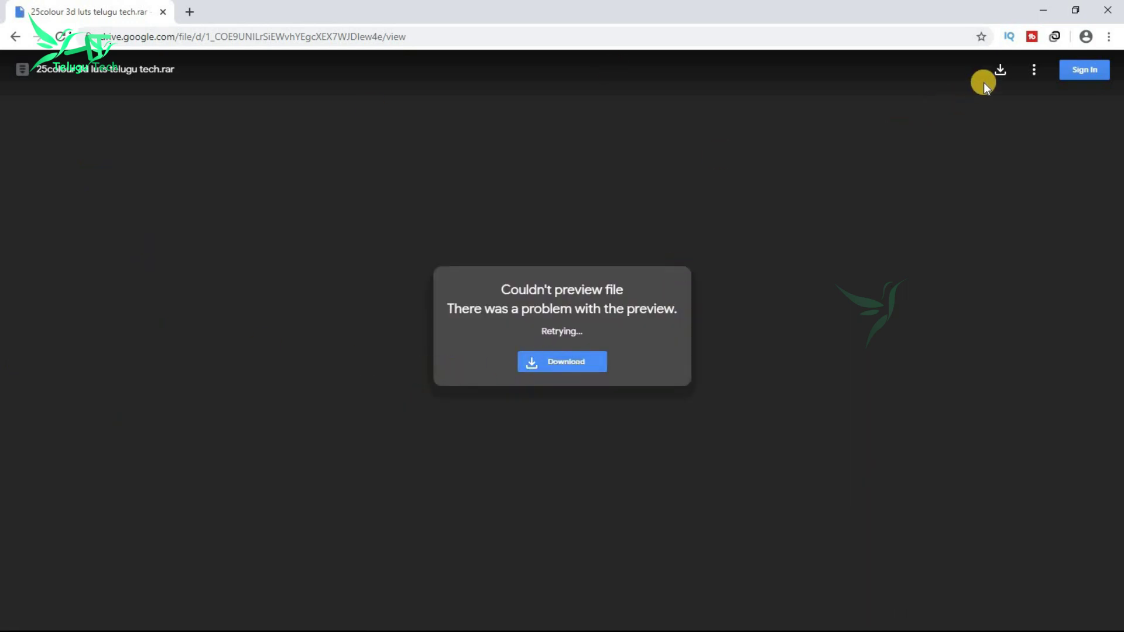
click(1000, 71)
click(576, 363)
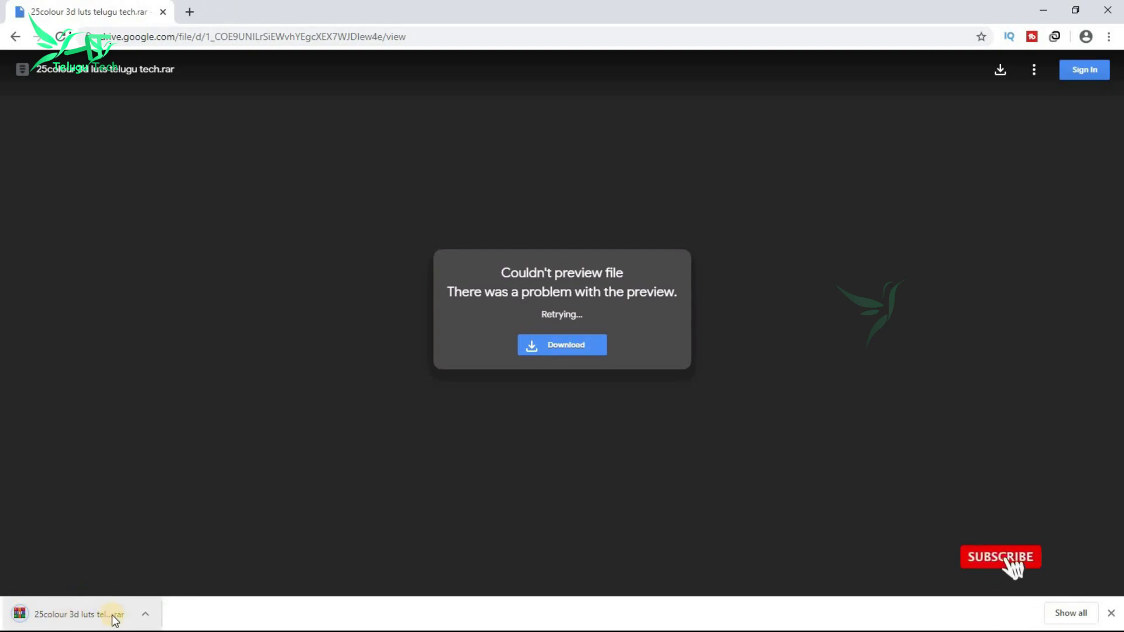
- Minimize Chrome, move the .rar archive icon to the upper-left desktop and show its WinRAR options
click(1044, 10)
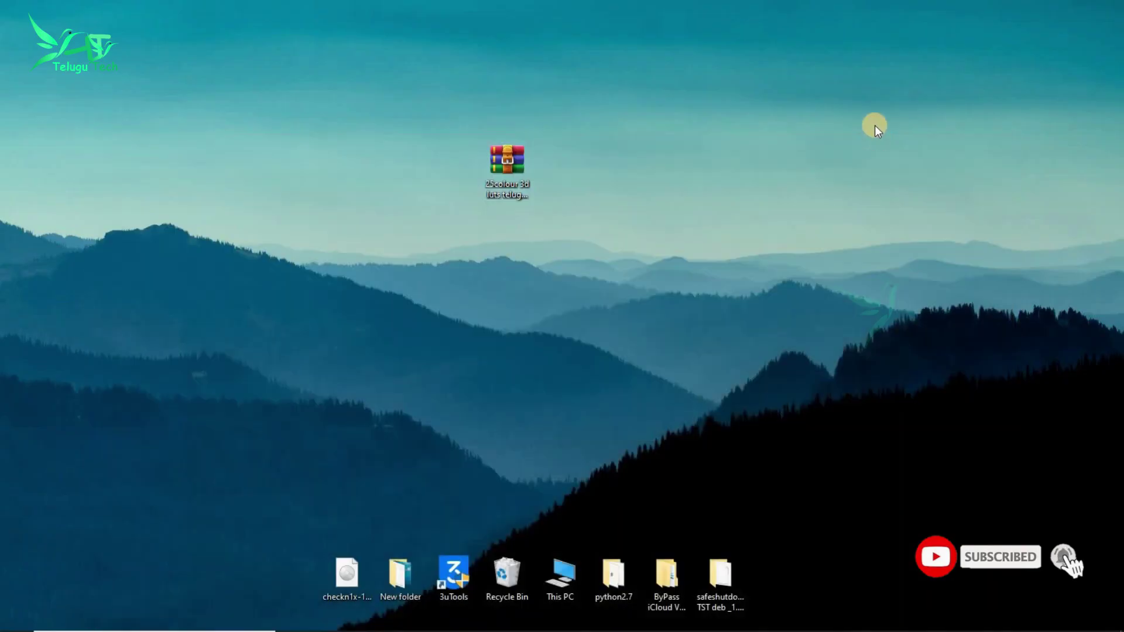
drag(364, 151, 403, 101)
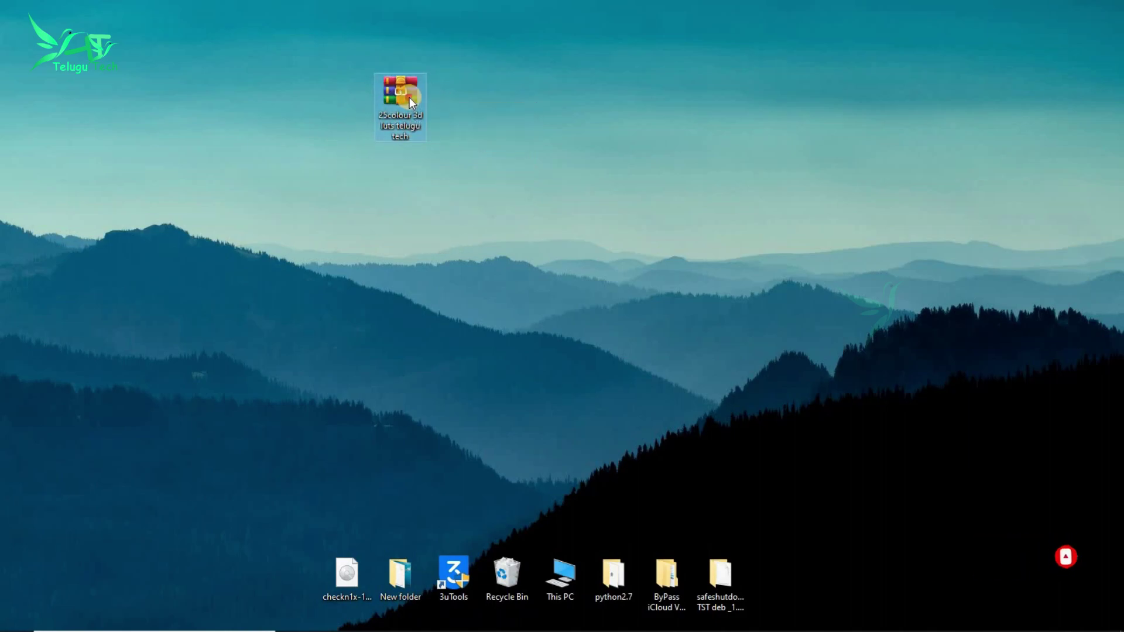
mouse_move(410, 97)
mouse_down()
mouse_move(446, 84)
mouse_move(490, 117)
mouse_up()
click(448, 86)
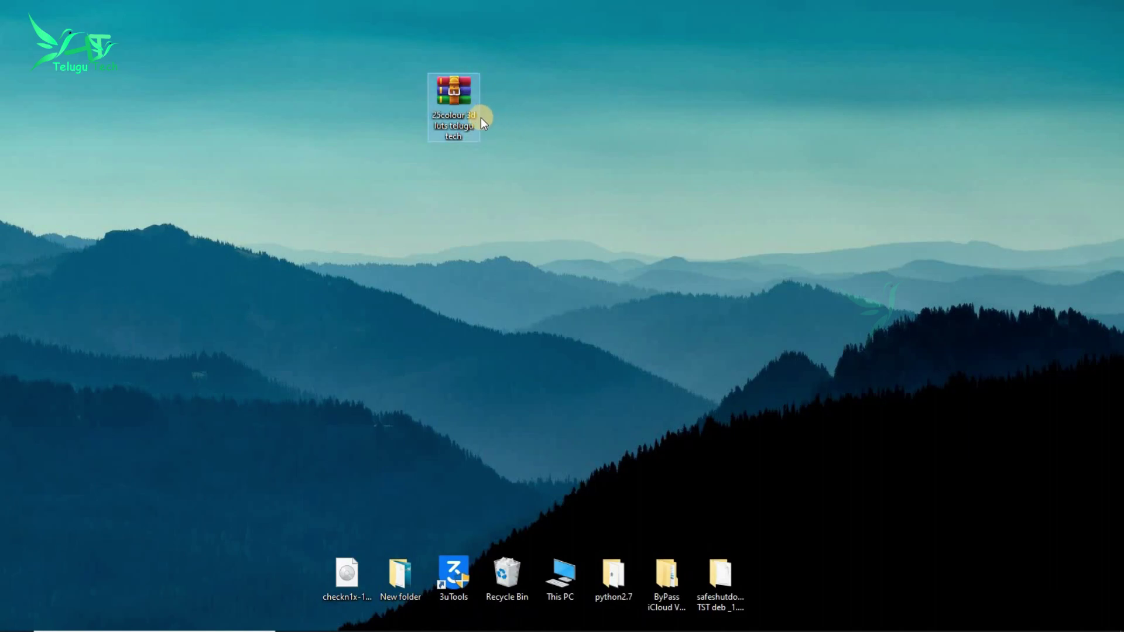
drag(461, 87, 308, 95)
right_click(304, 93)
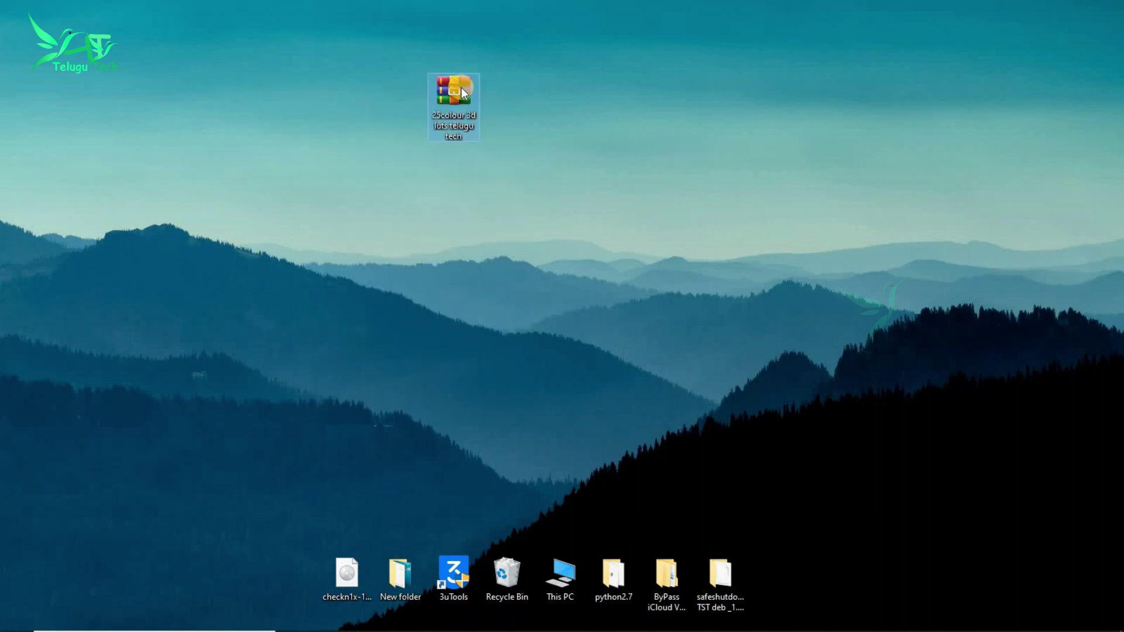
drag(464, 94, 310, 97)
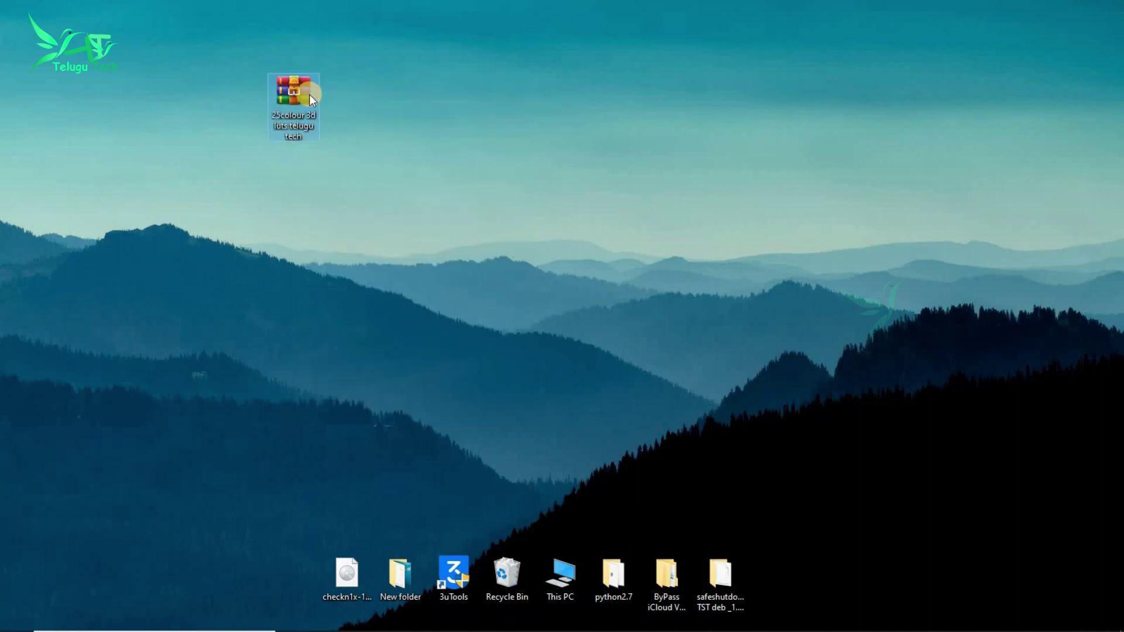
right_click(304, 94)
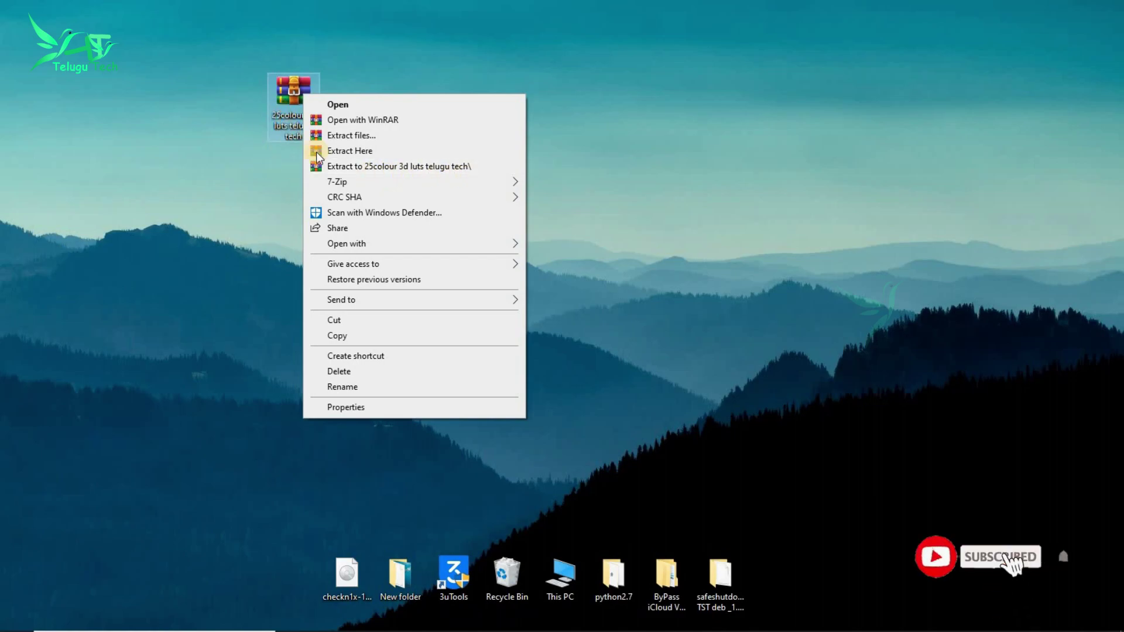
- Extract the archive to '25colour 3d luts telugu tech\', entering the archive password
click(355, 166)
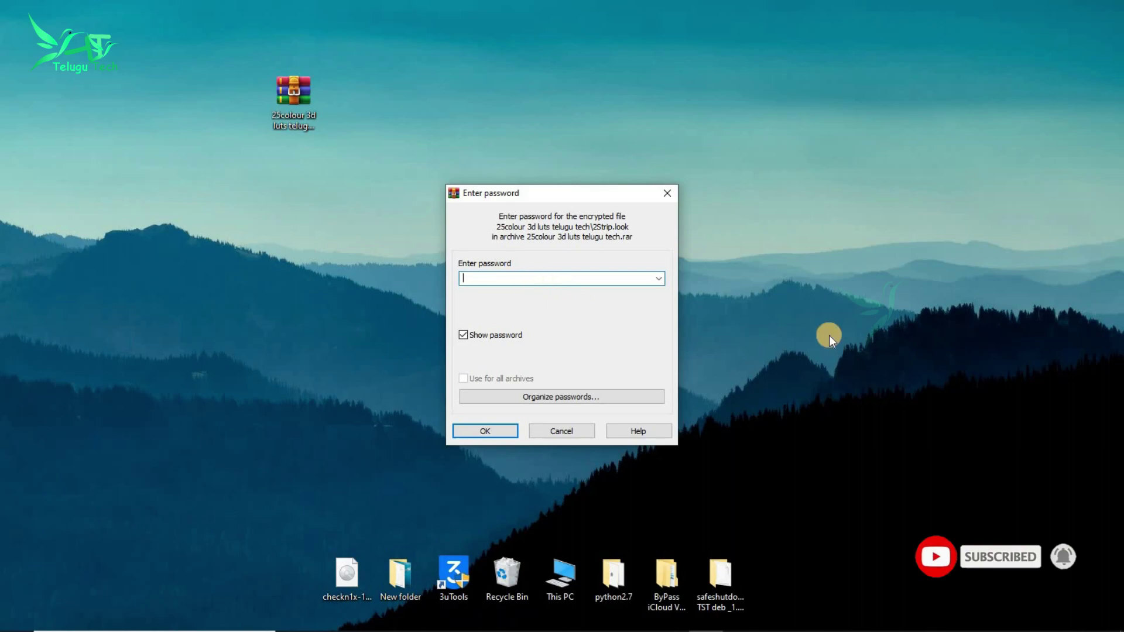
text(telugutech)
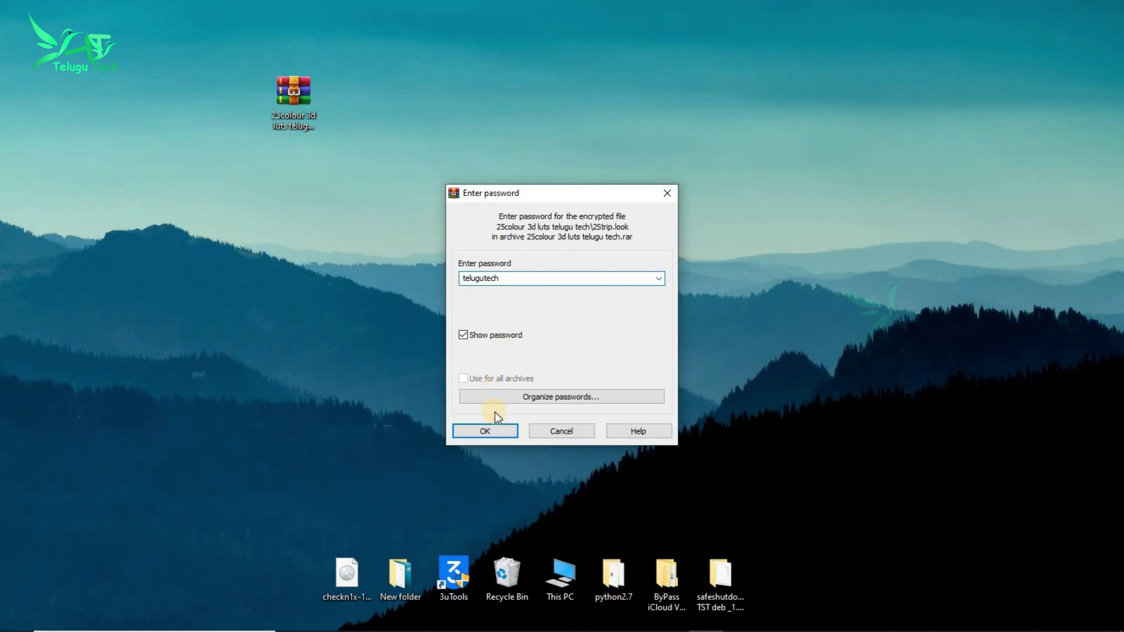
click(484, 434)
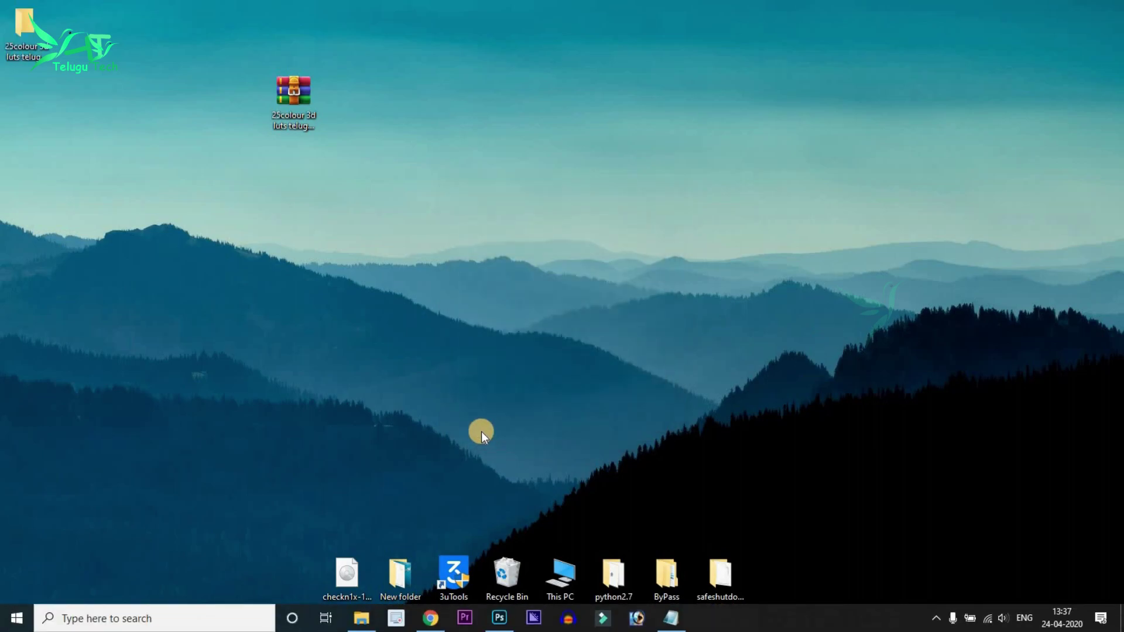
- Open the extracted folder's inner LUT folder and copy all 25 .cube and .look files
drag(255, 139, 607, 145)
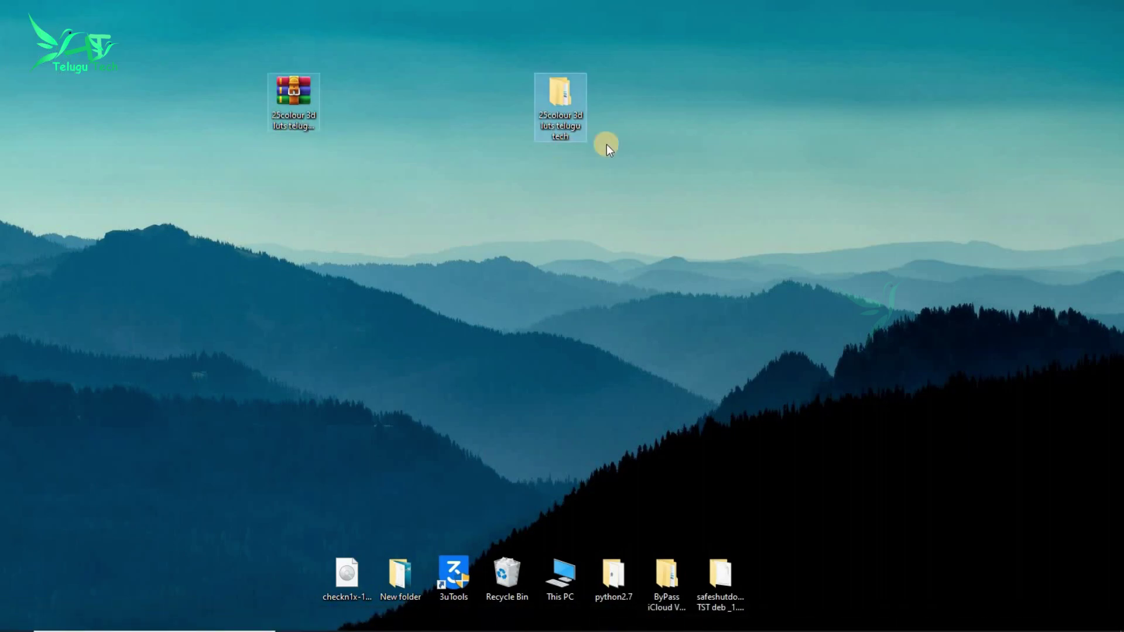
click(607, 144)
double_click(572, 101)
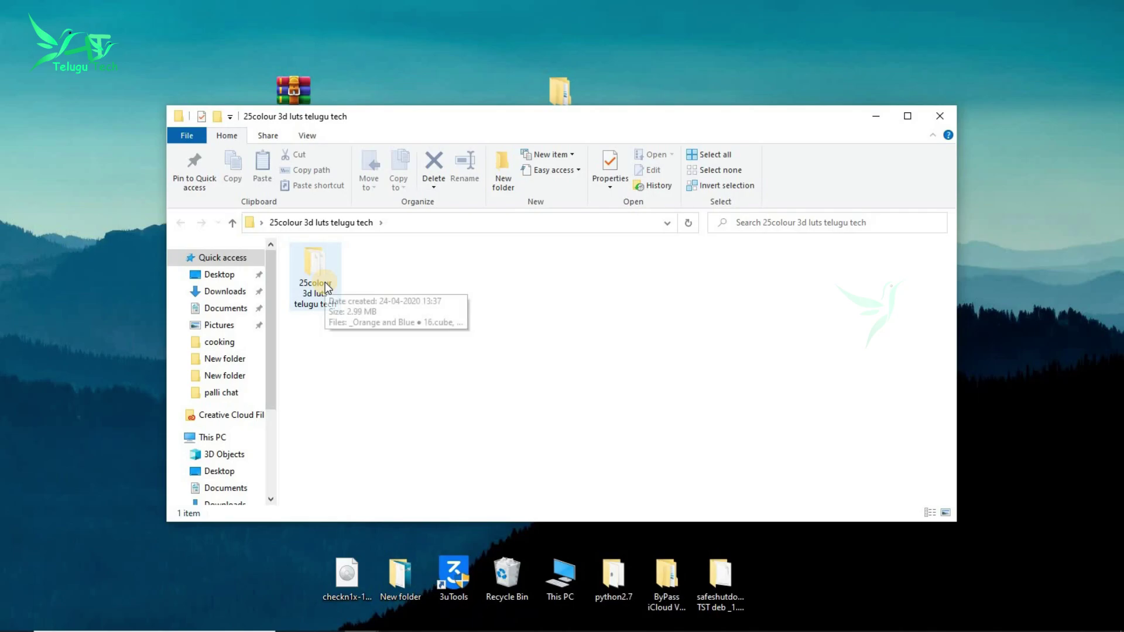
double_click(324, 290)
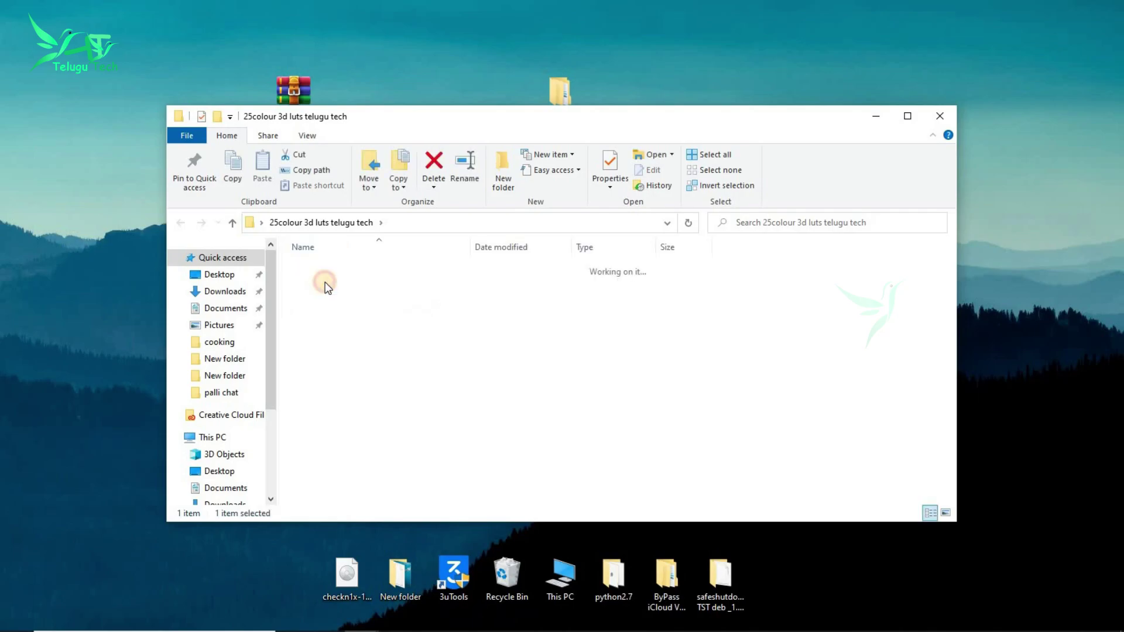
click(908, 117)
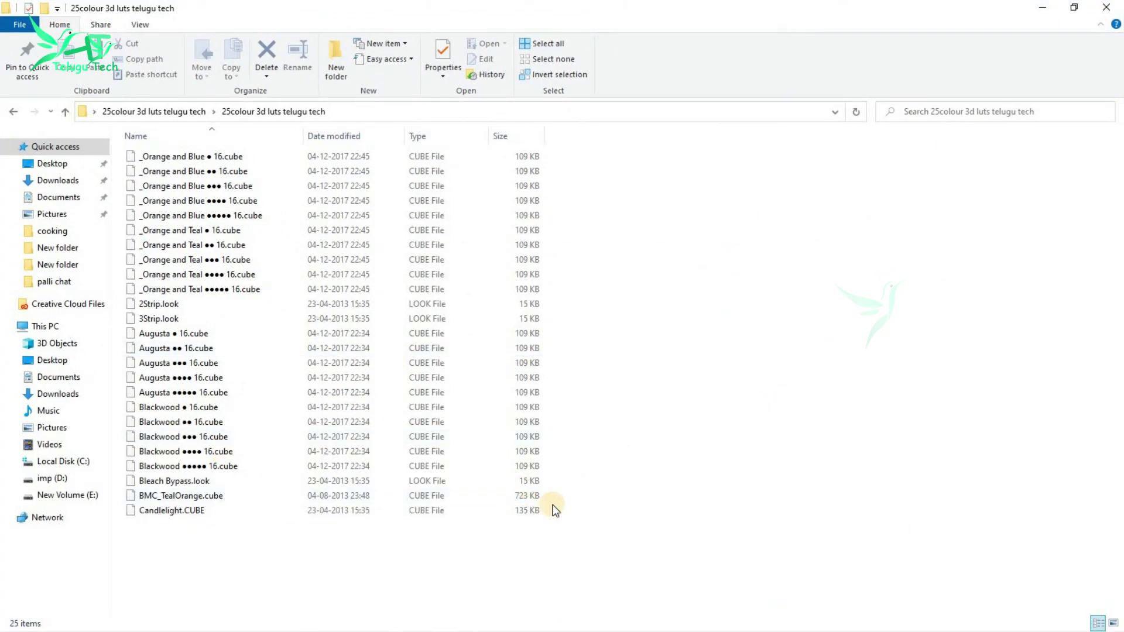
key(ctrl+a)
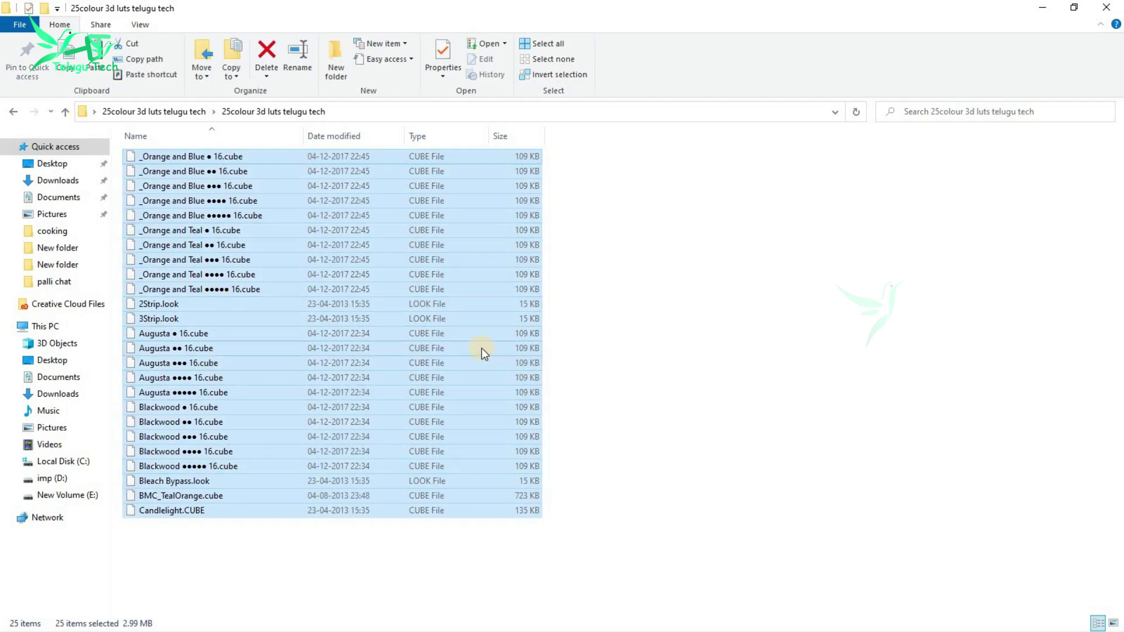
right_click(381, 272)
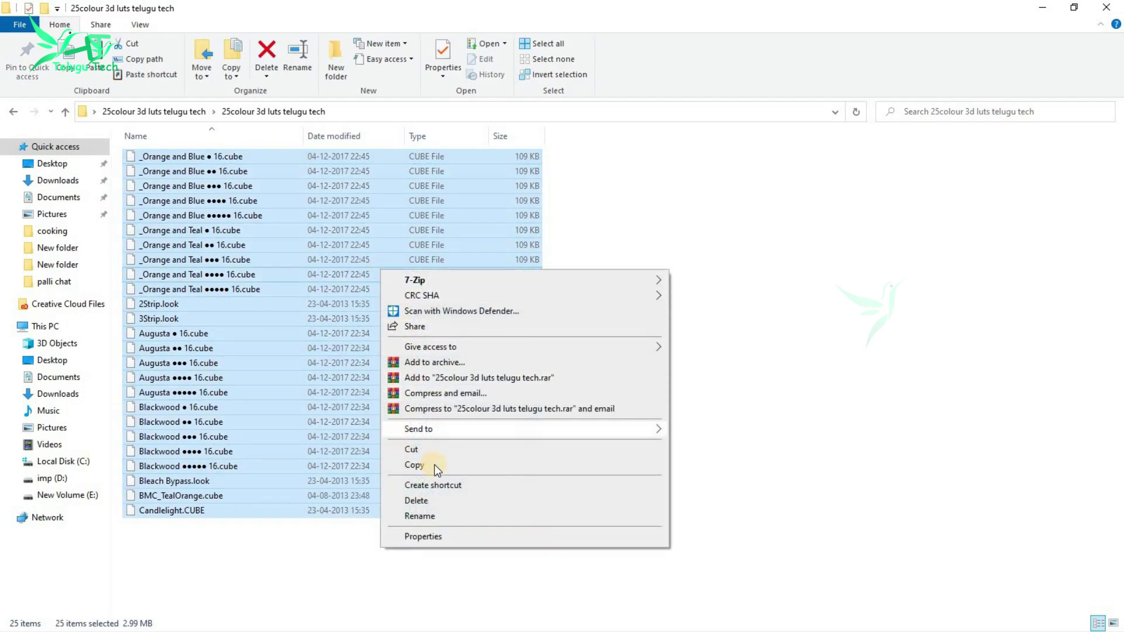
click(418, 466)
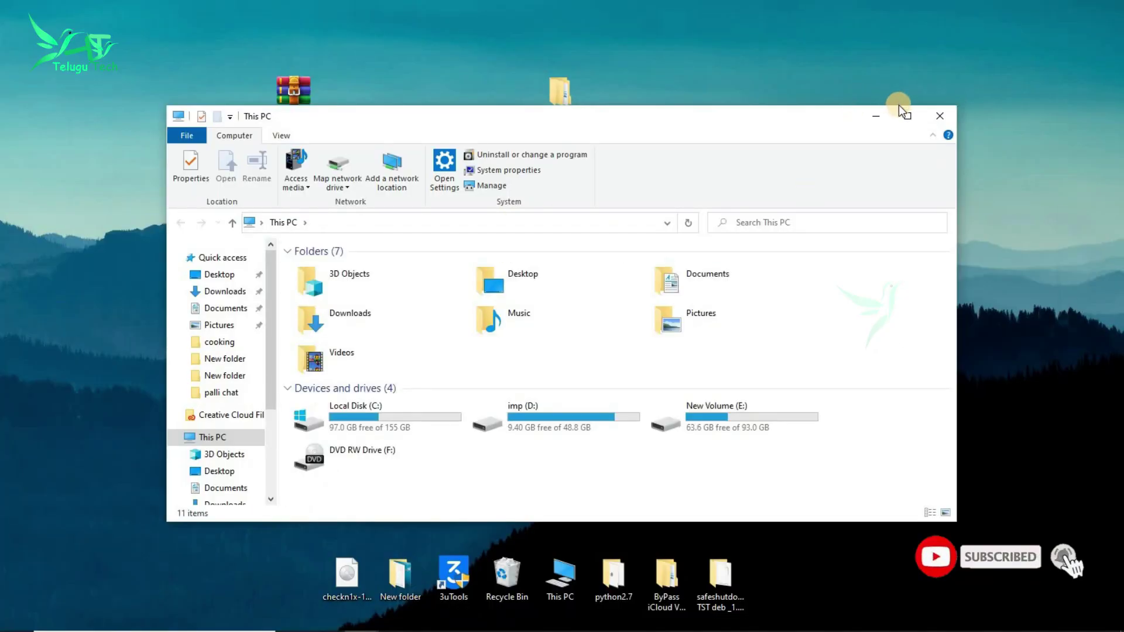
- Browse to C:\Program Files\Adobe\Adobe Photoshop 2020\Presets\3DLUTs in a maximized Explorer window
click(907, 116)
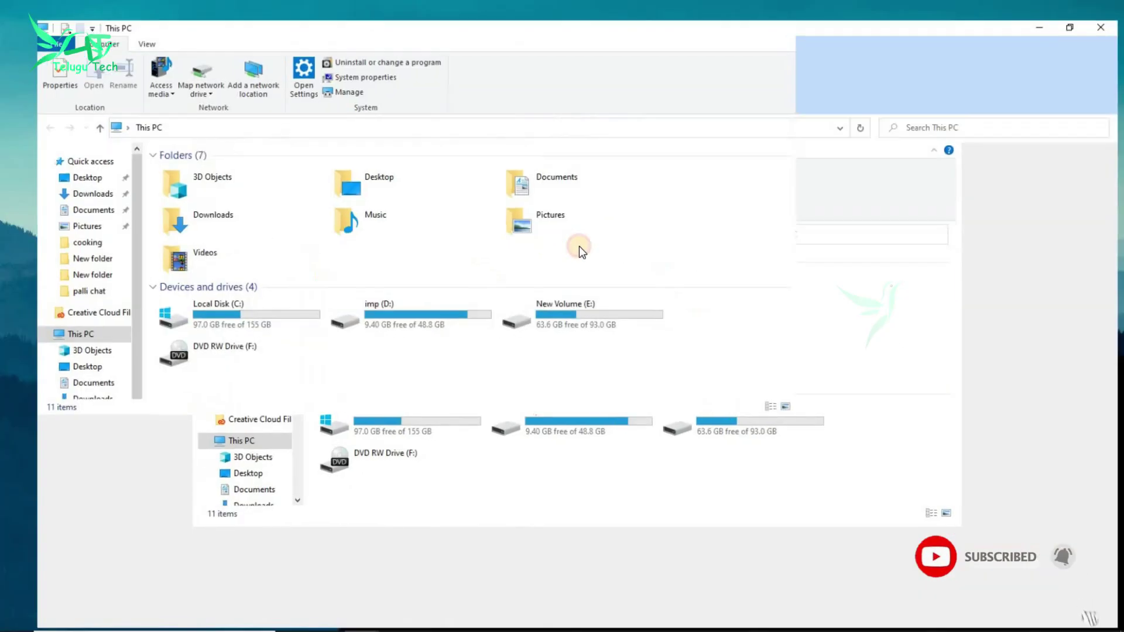
click(211, 274)
double_click(211, 274)
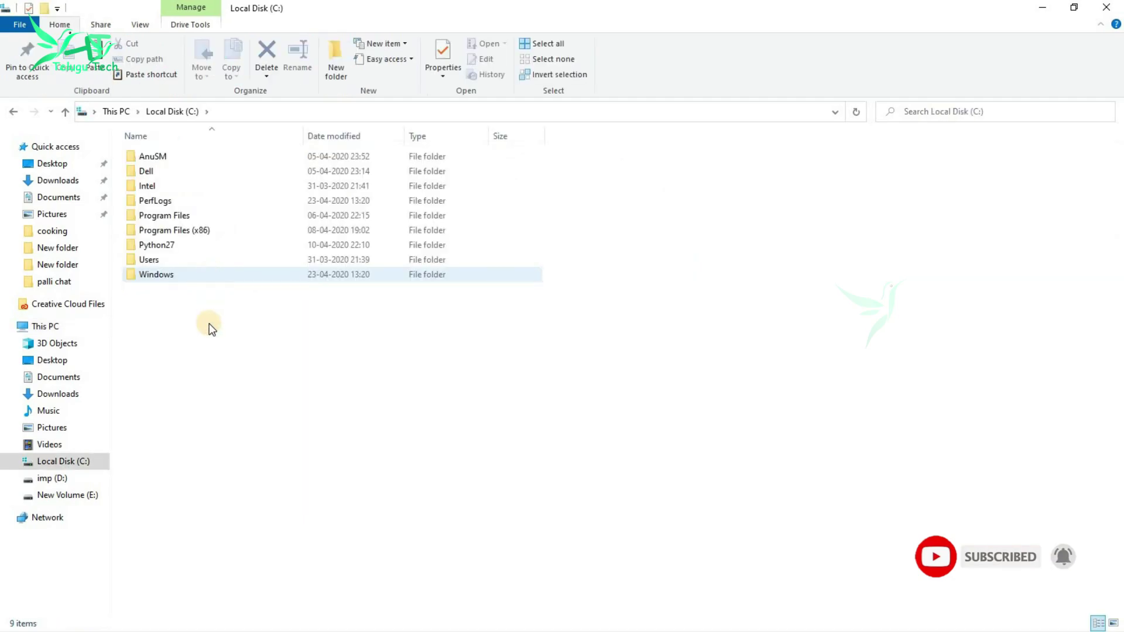
double_click(171, 218)
double_click(160, 175)
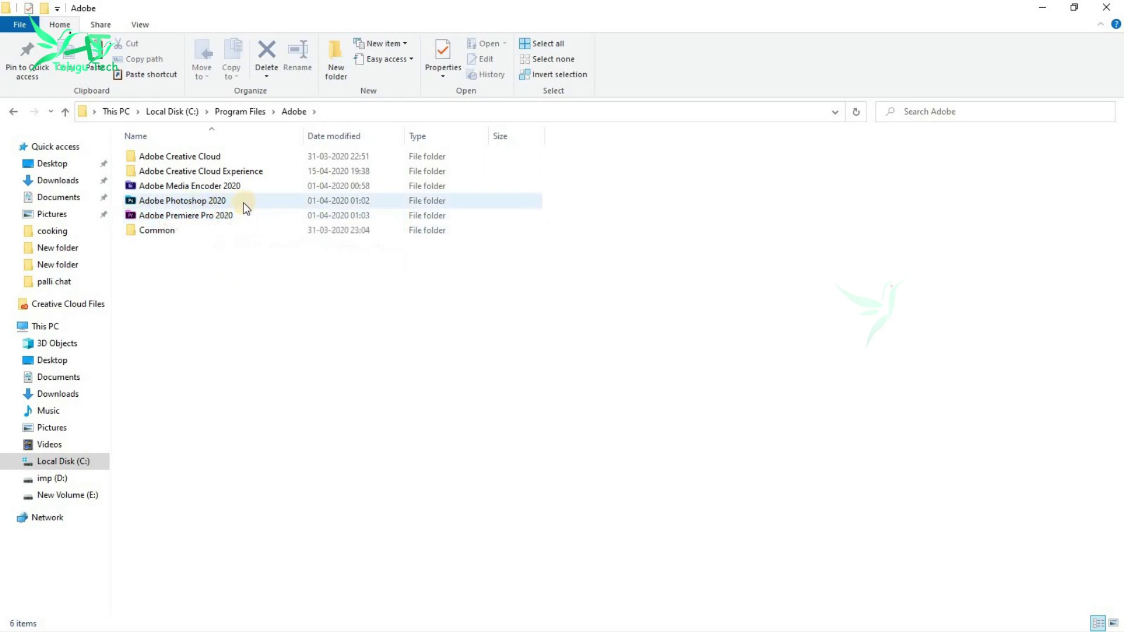
double_click(189, 198)
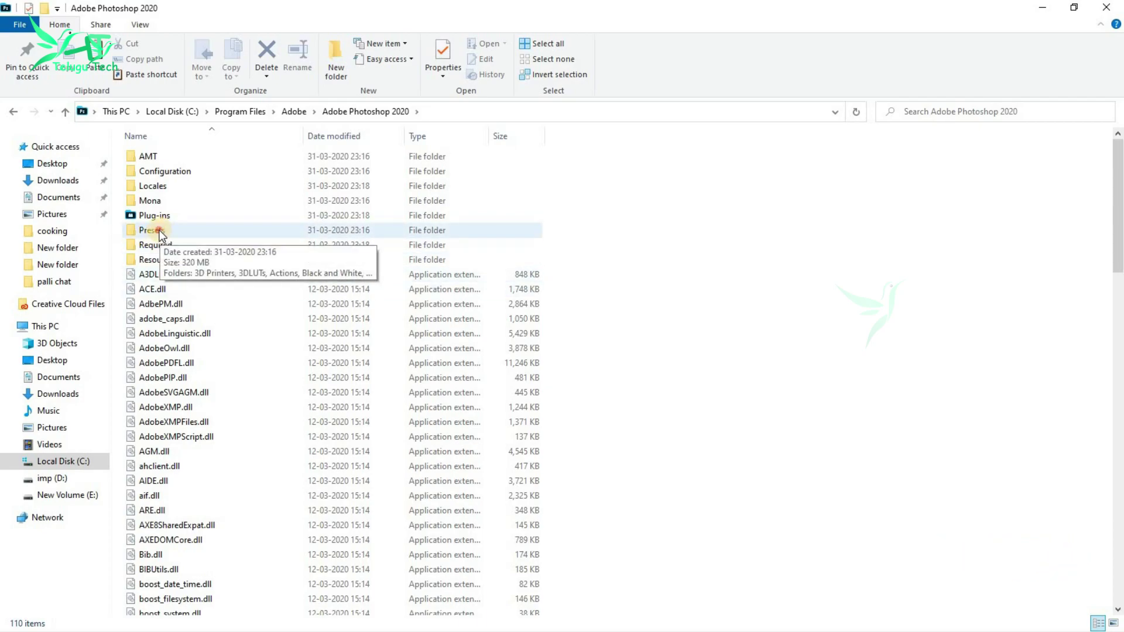
double_click(162, 230)
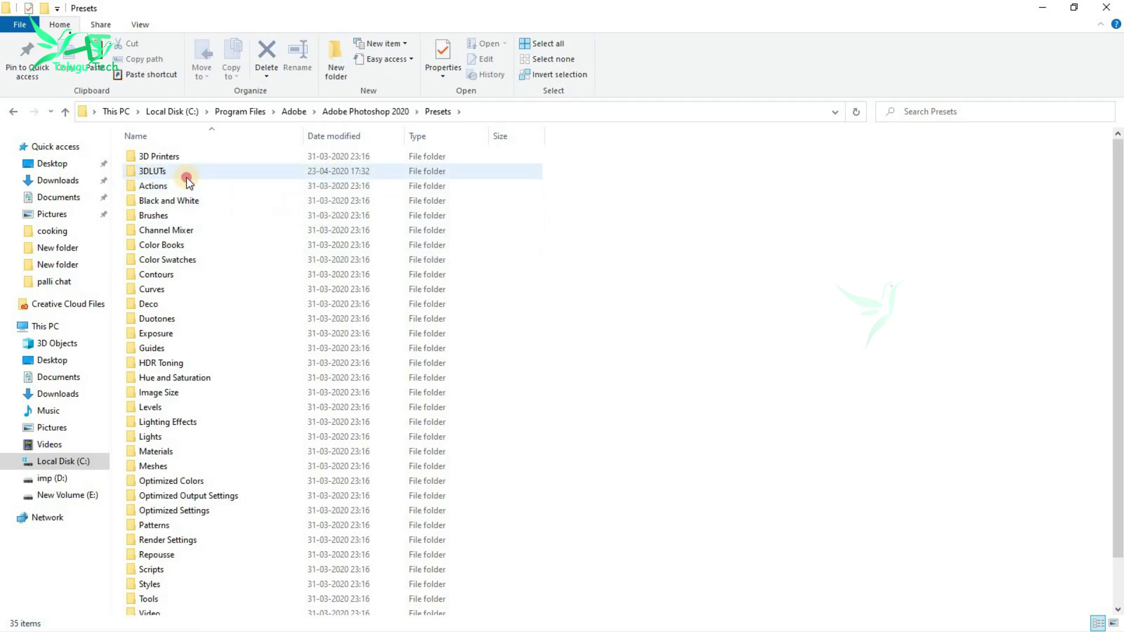
double_click(186, 172)
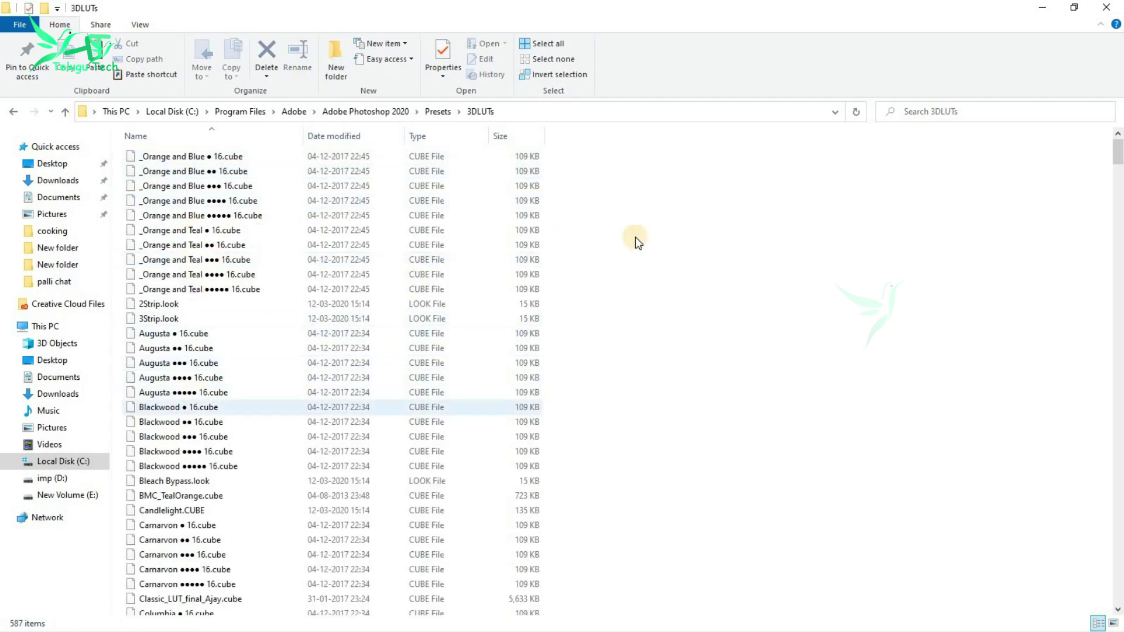
- Paste the LUT files into 3DLUTs, replacing same-named files with administrator permission, then minimize Explorer
click(705, 177)
right_click(705, 177)
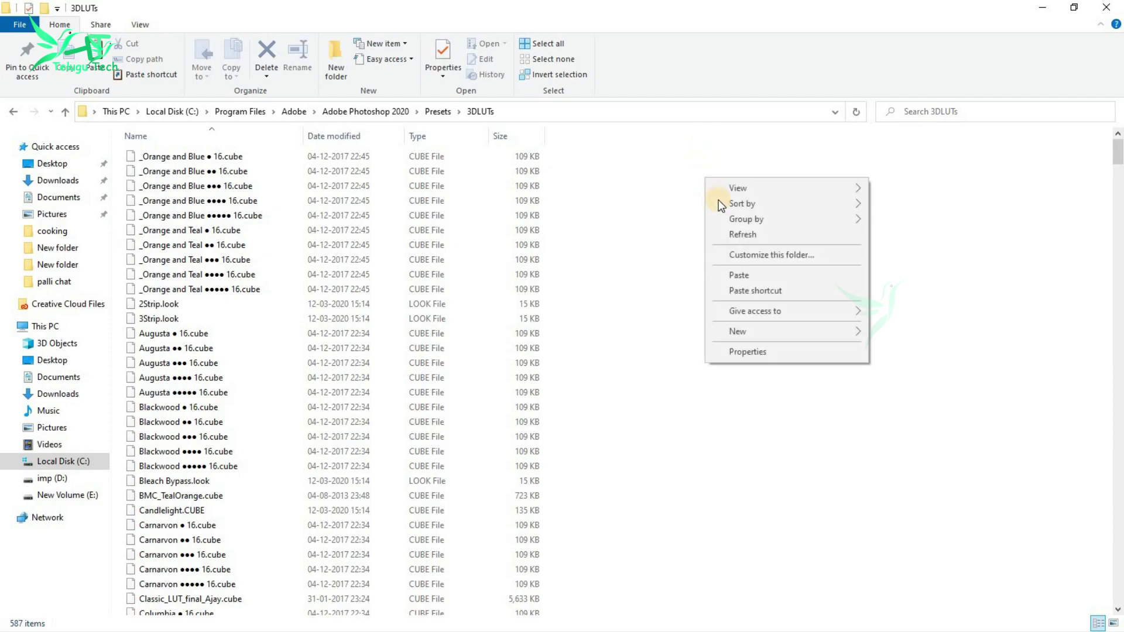
click(743, 278)
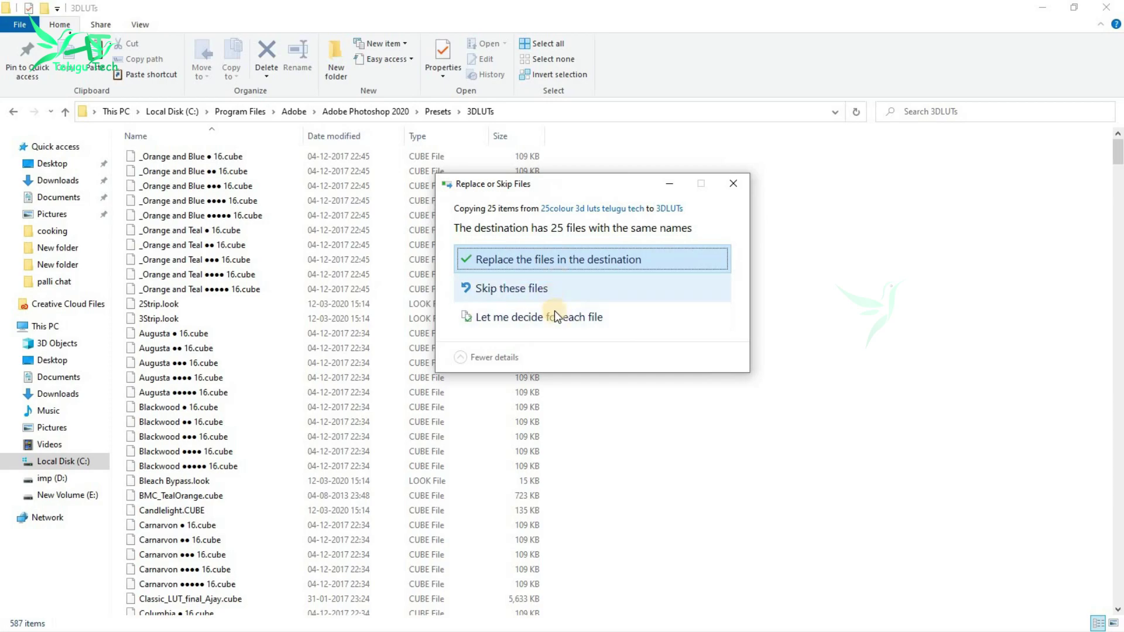
click(550, 259)
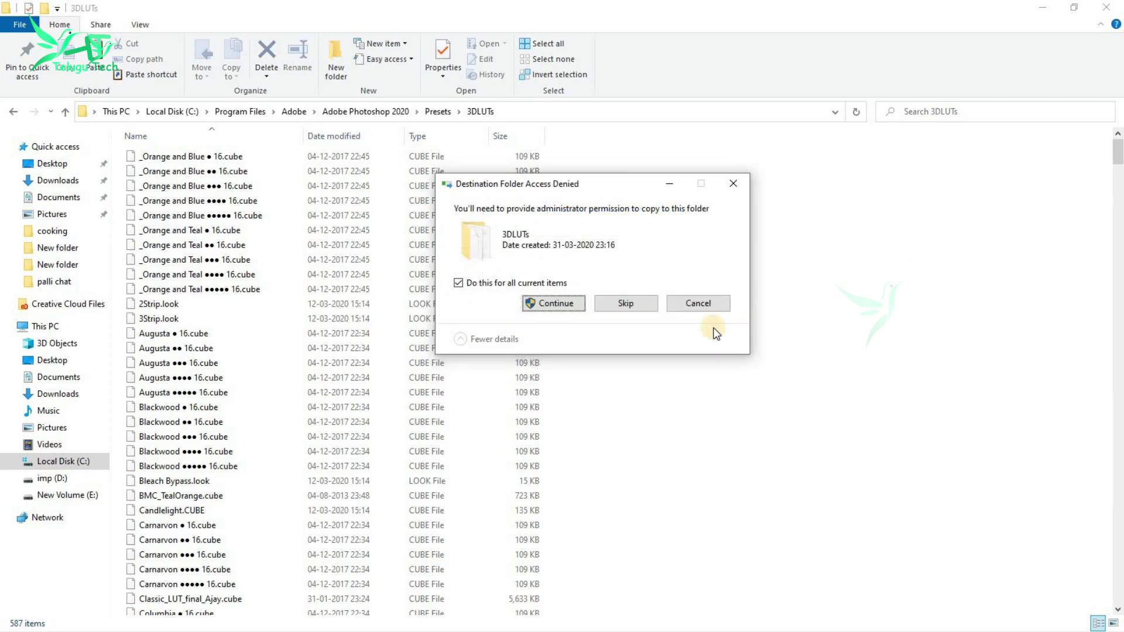
click(556, 304)
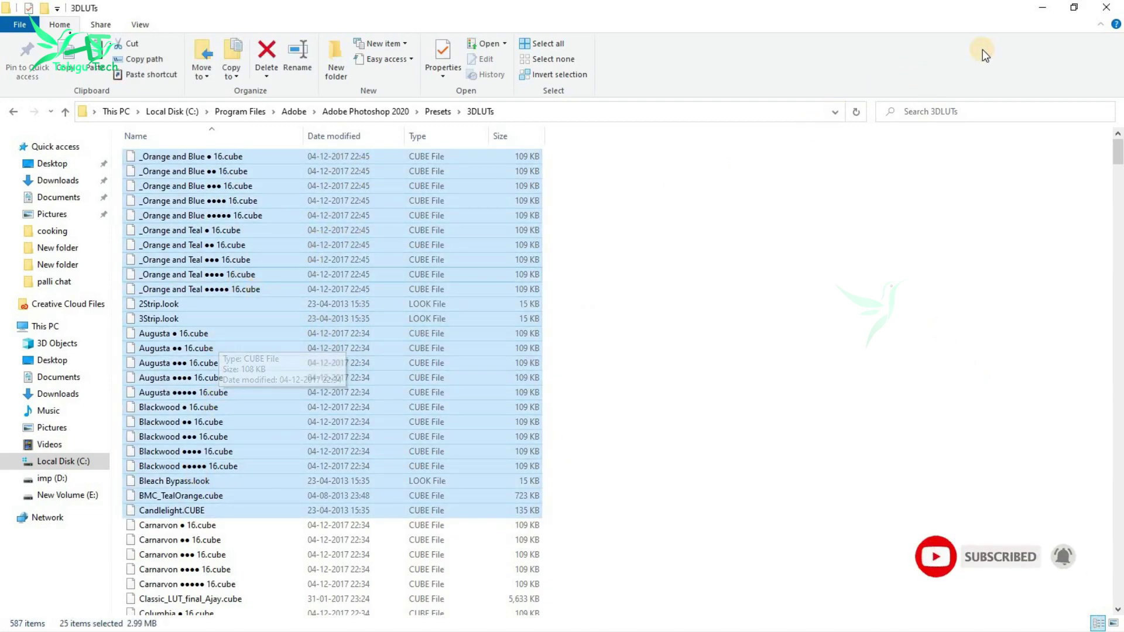
click(1041, 15)
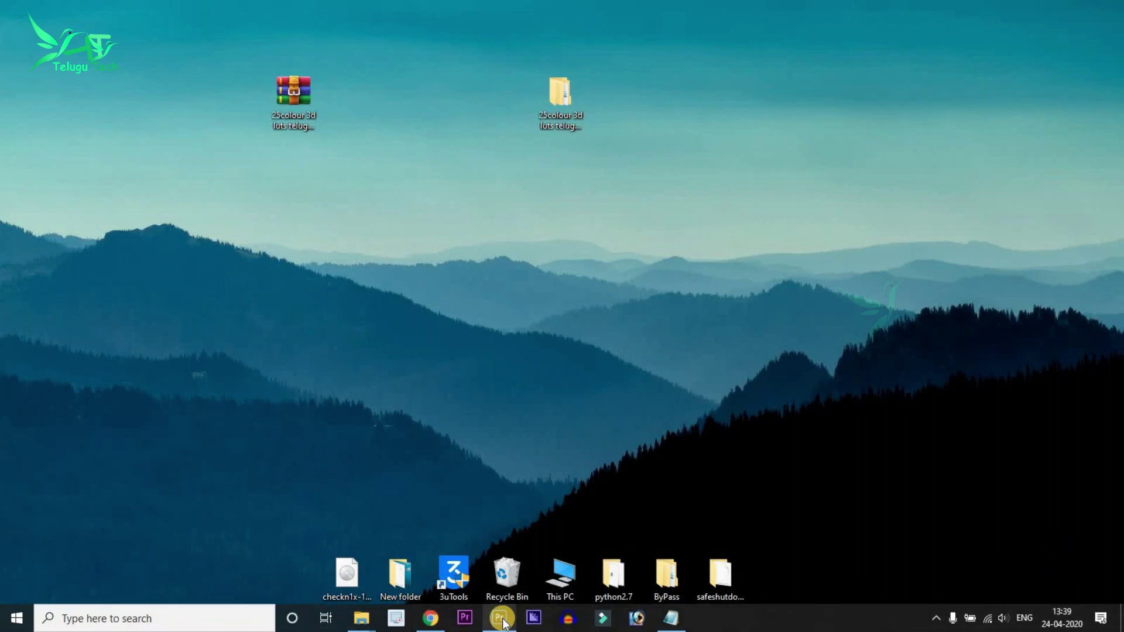
- Return to Photoshop and add a Color Lookup adjustment layer from the Layers panel
click(503, 620)
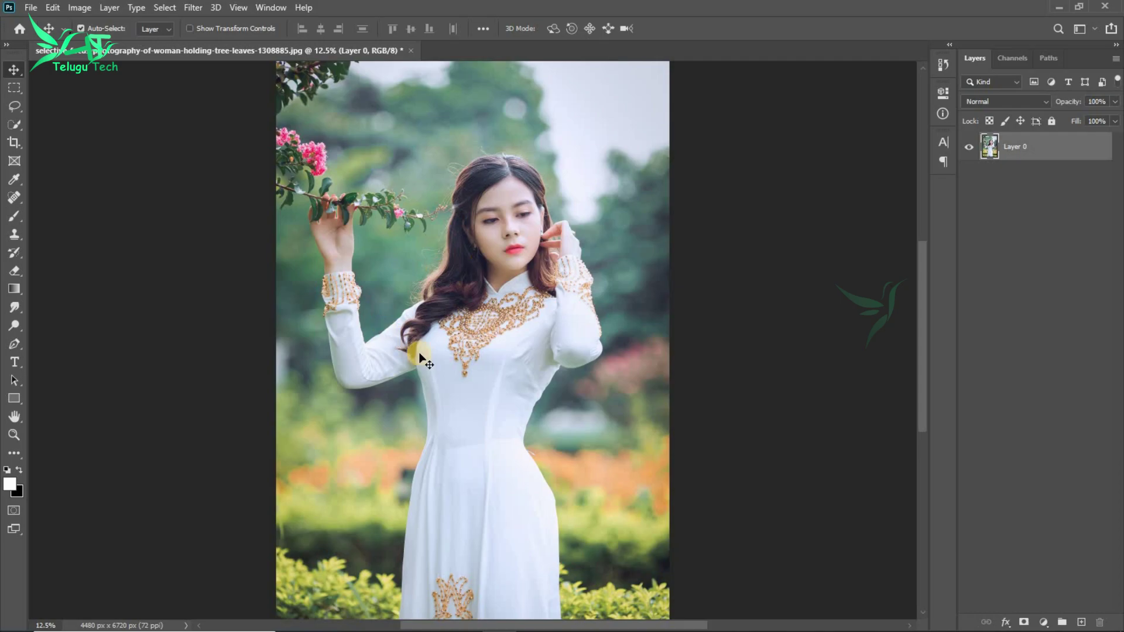
click(1044, 623)
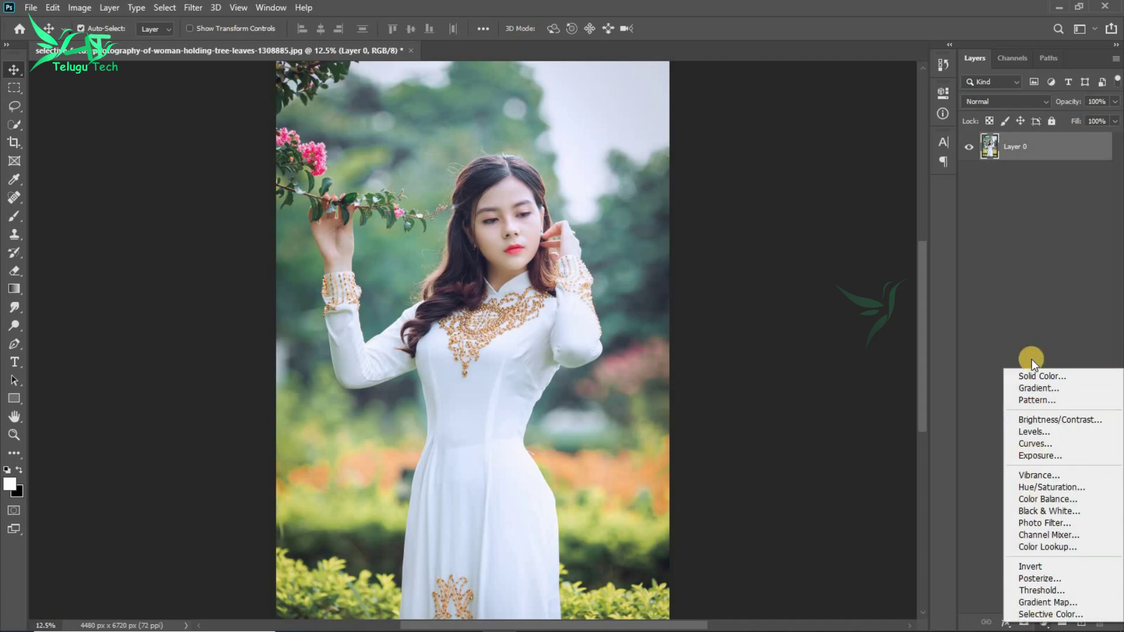
click(1047, 548)
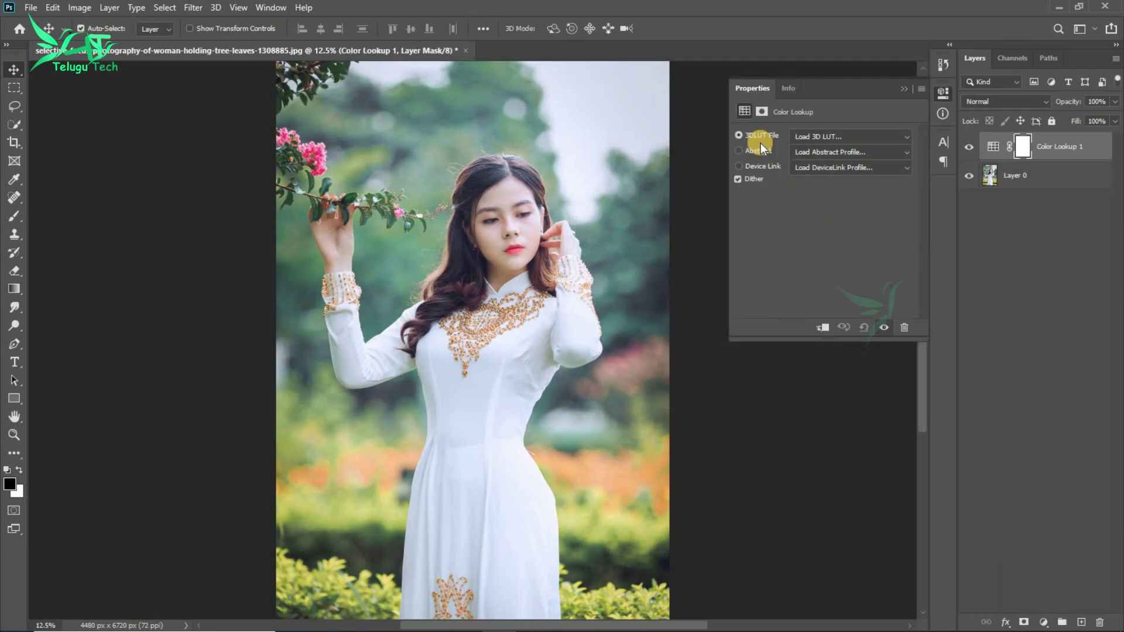
- Load the first Orange and Blue .cube LUT, toggling the layer's visibility to compare
click(843, 136)
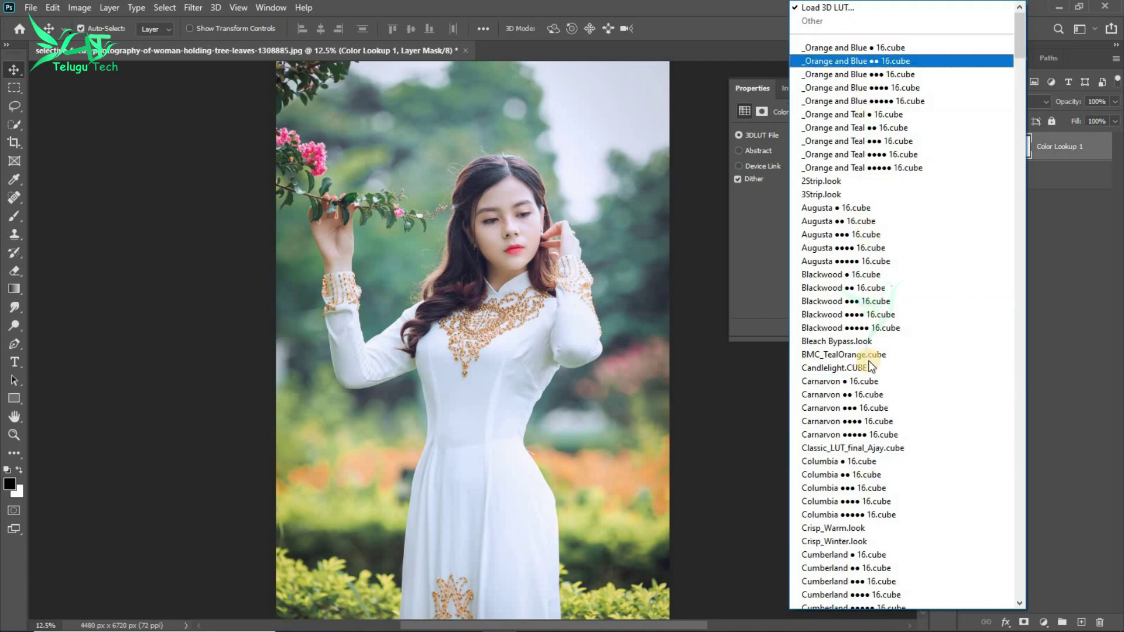
click(884, 45)
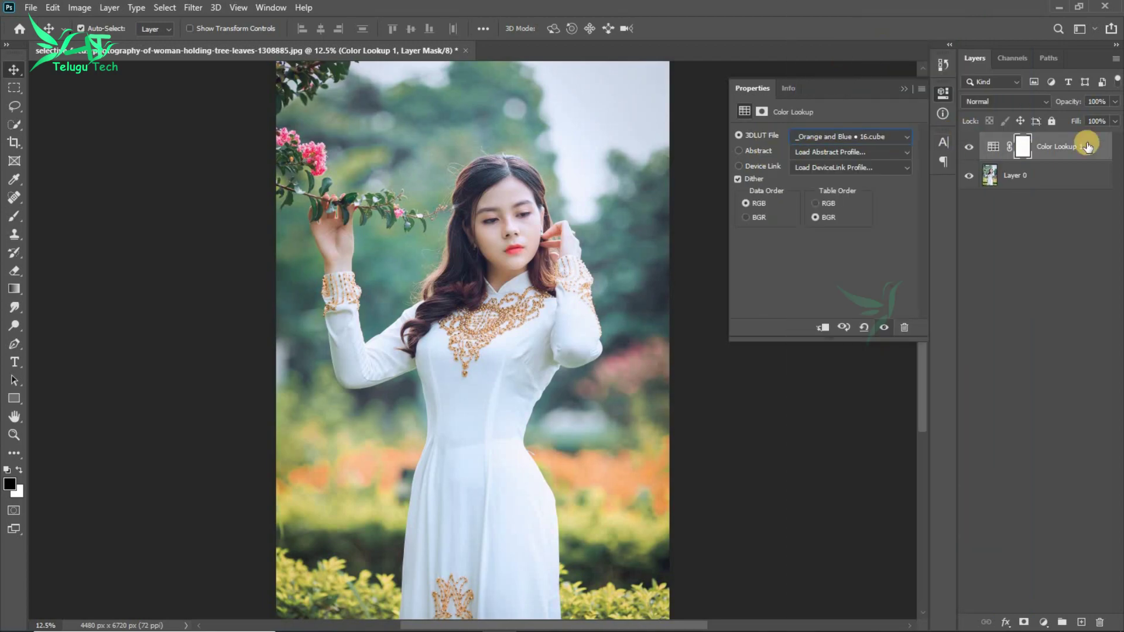
click(972, 148)
click(971, 148)
click(847, 136)
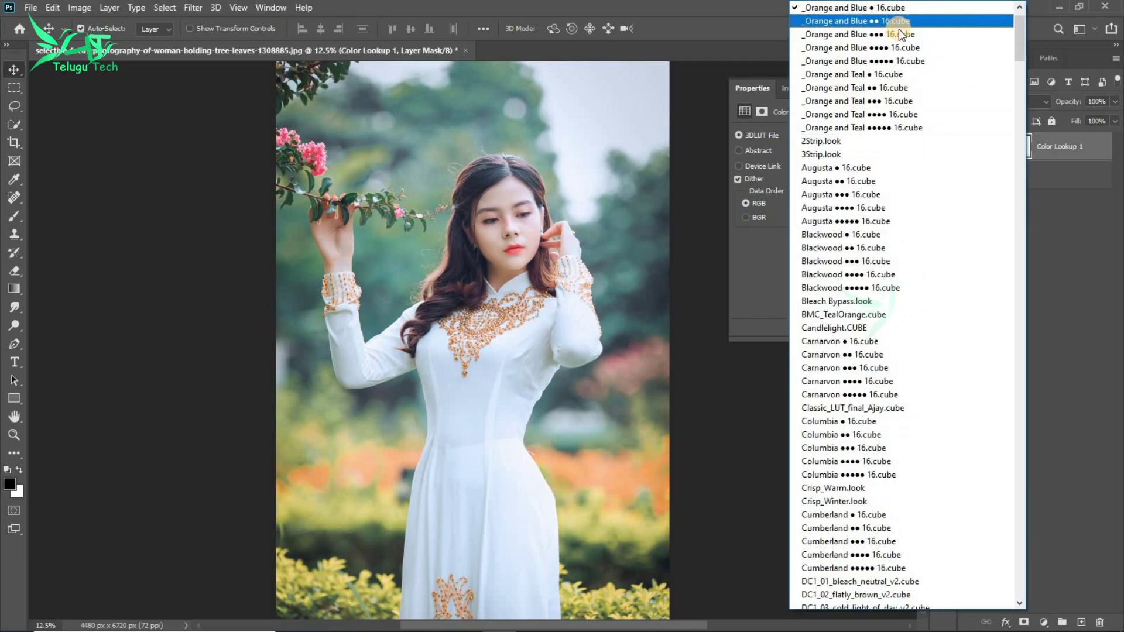
scroll(855, 50, up, 1)
click(854, 50)
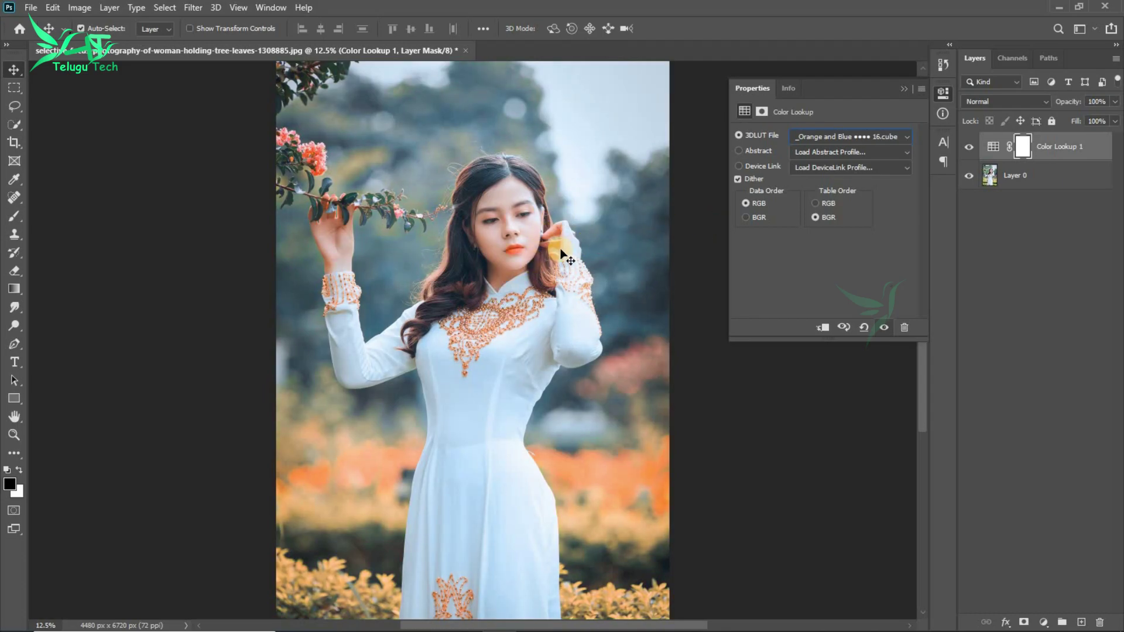
- Step the 3DLUT File through Orange and Teal, Augusta, Blackwood and Bleach Bypass LUTs
key(Down)
key(Down)
key(Down)
key(Down)
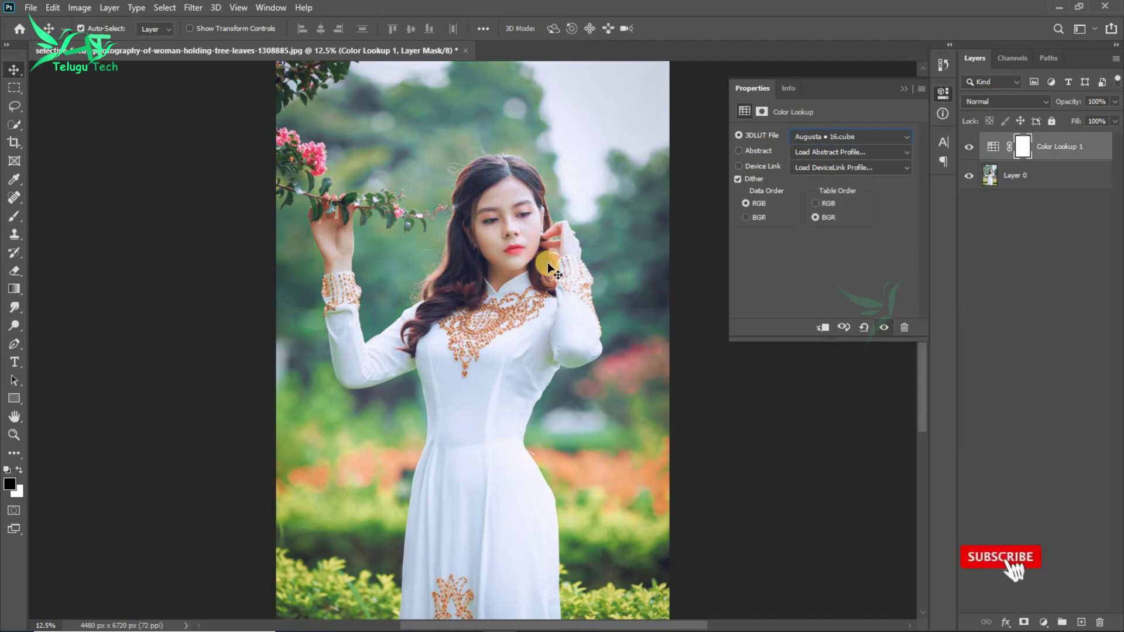
key(Down)
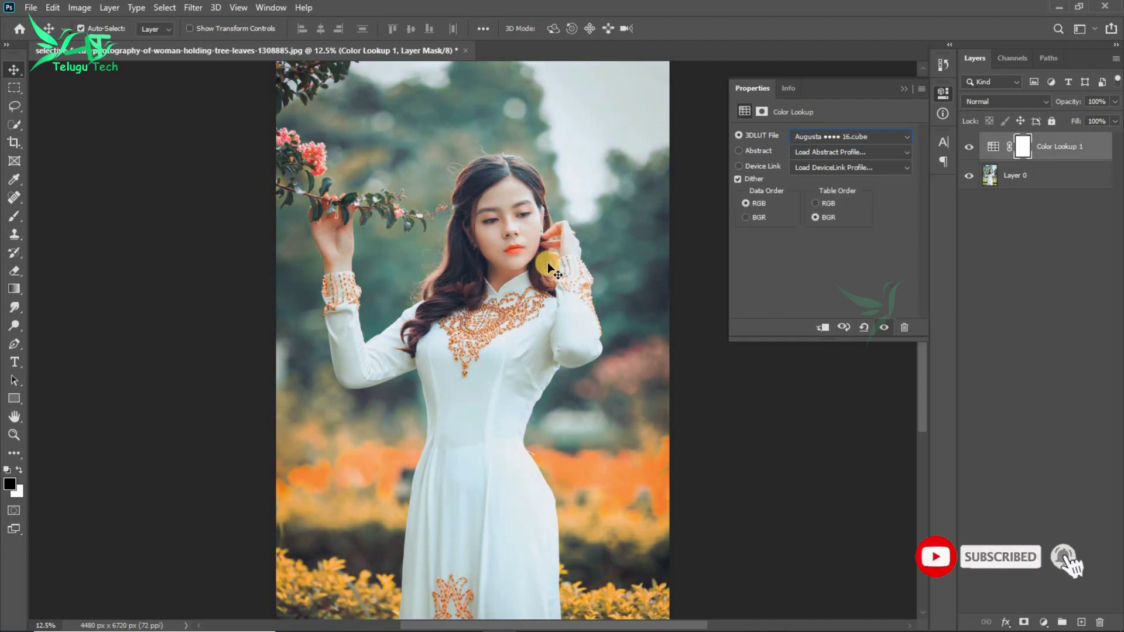
key(Down)
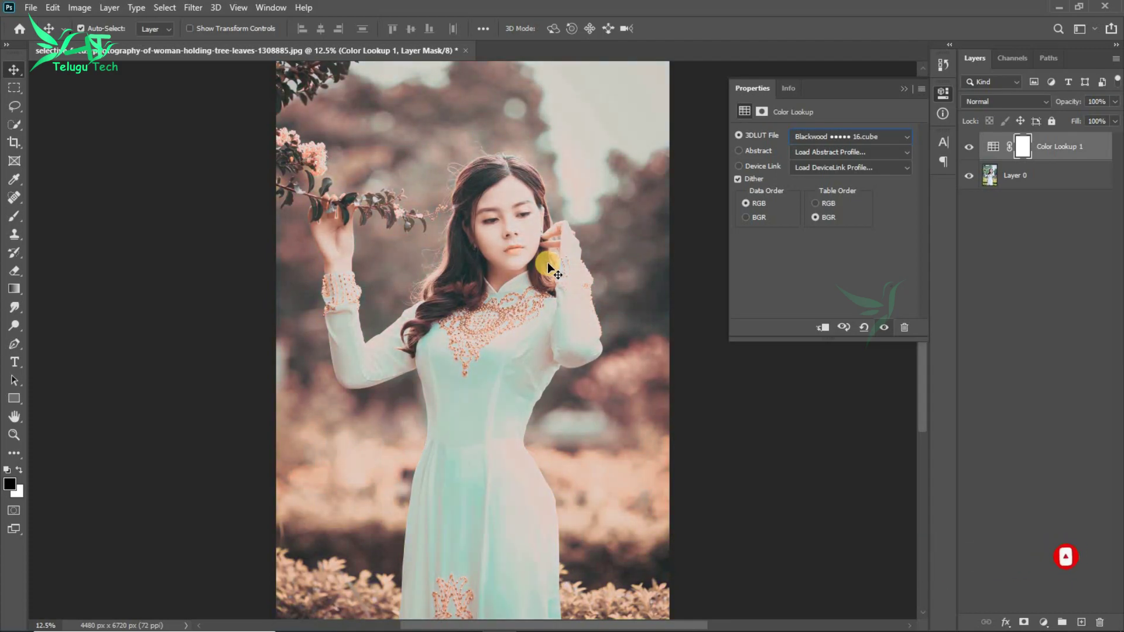
key(Down)
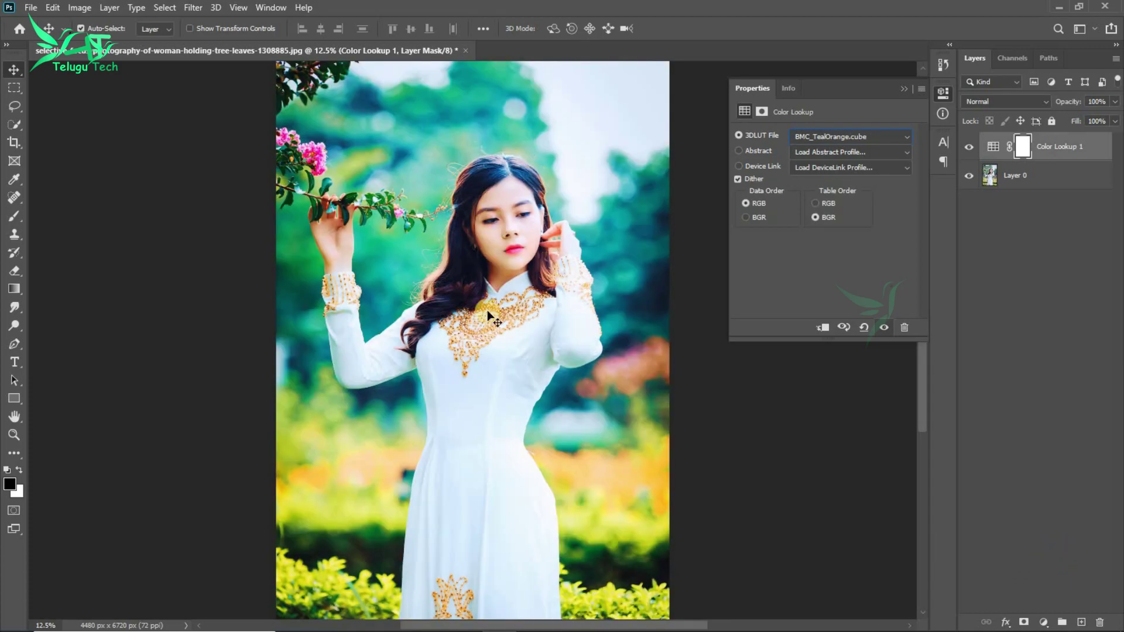
- Toggle the grade off and on, then preview Candlelight and Carnarvon before applying Classic_LUT_final_Ajay.cube
click(971, 147)
click(970, 147)
click(808, 136)
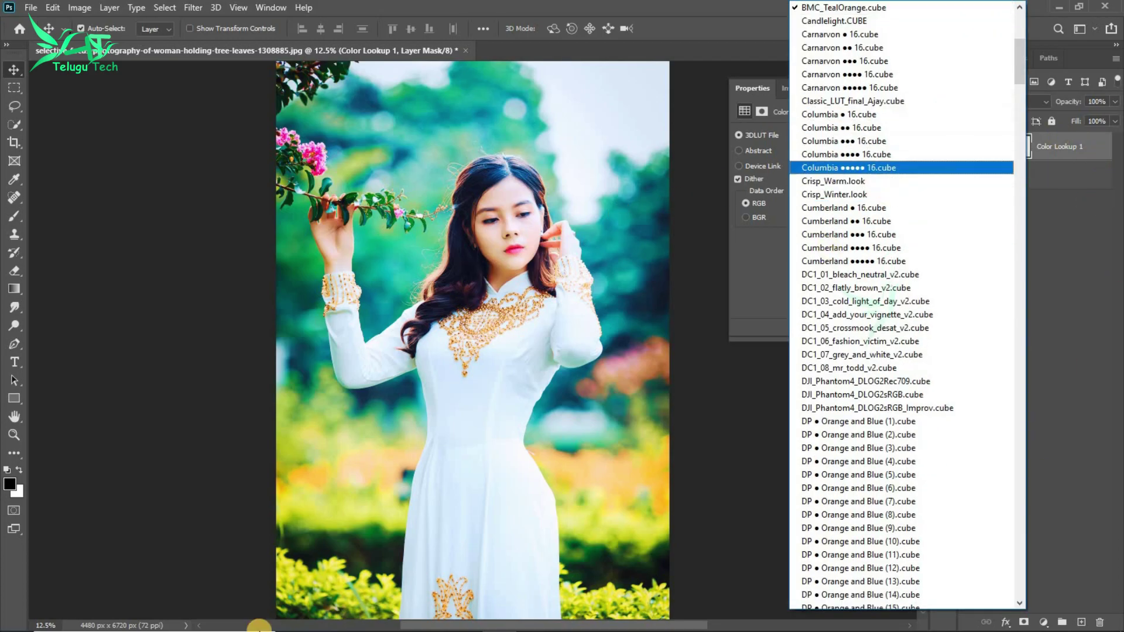
click(856, 21)
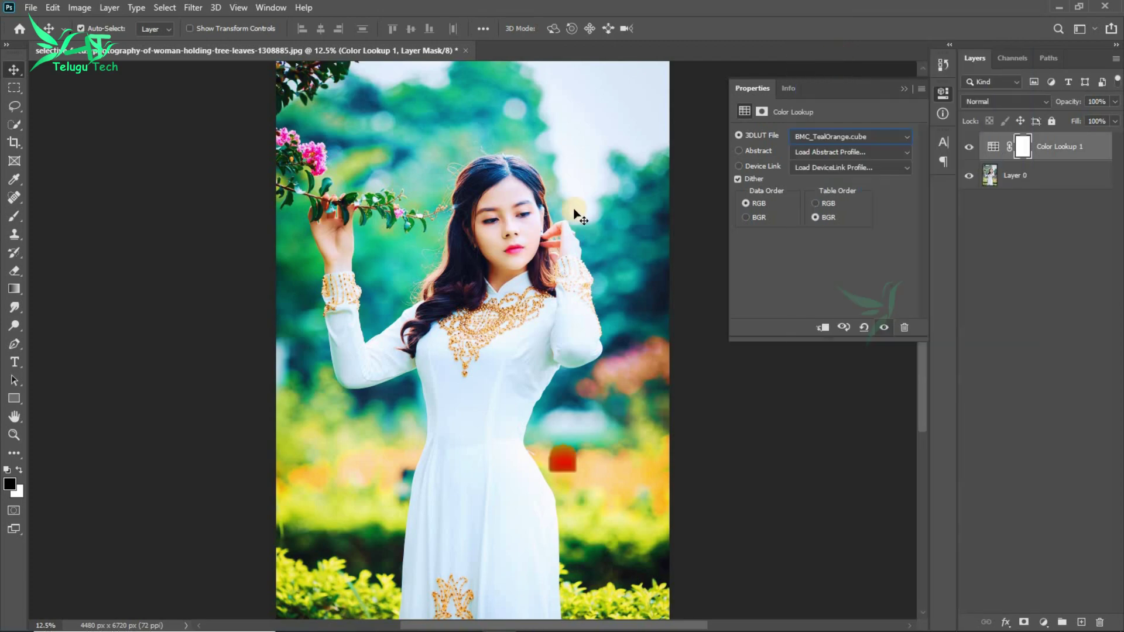
key(Down)
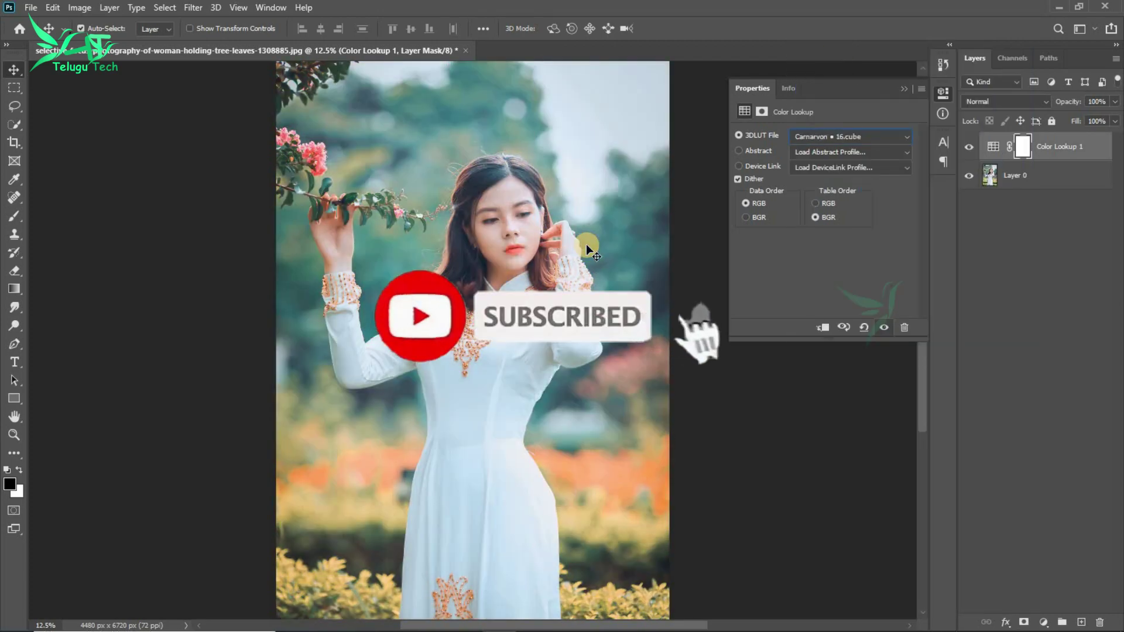
key(Down)
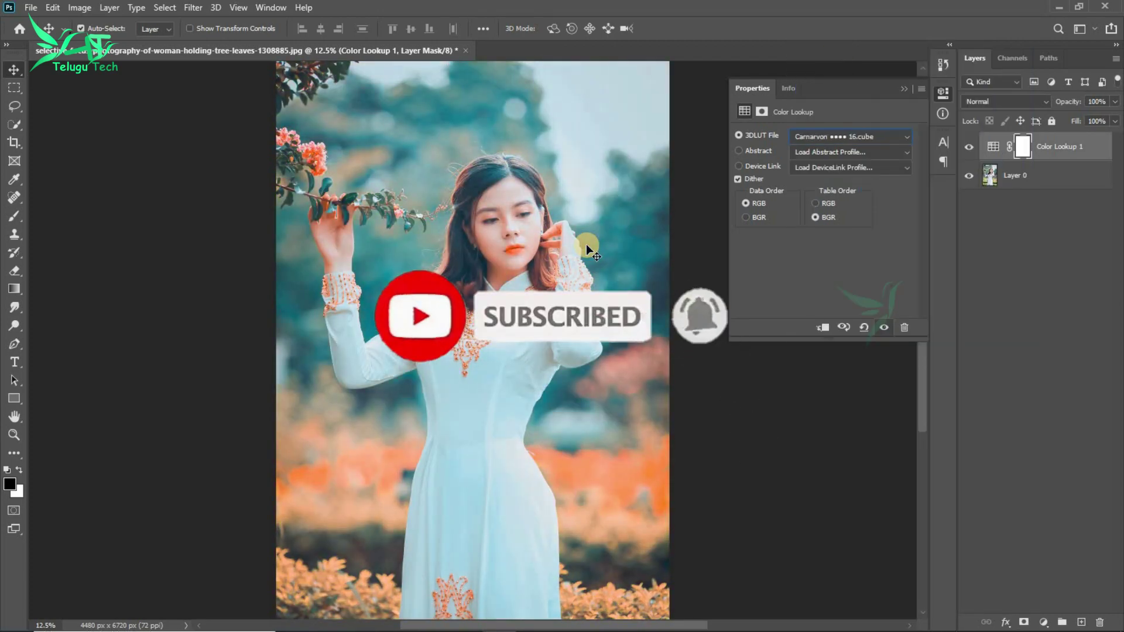
key(Down)
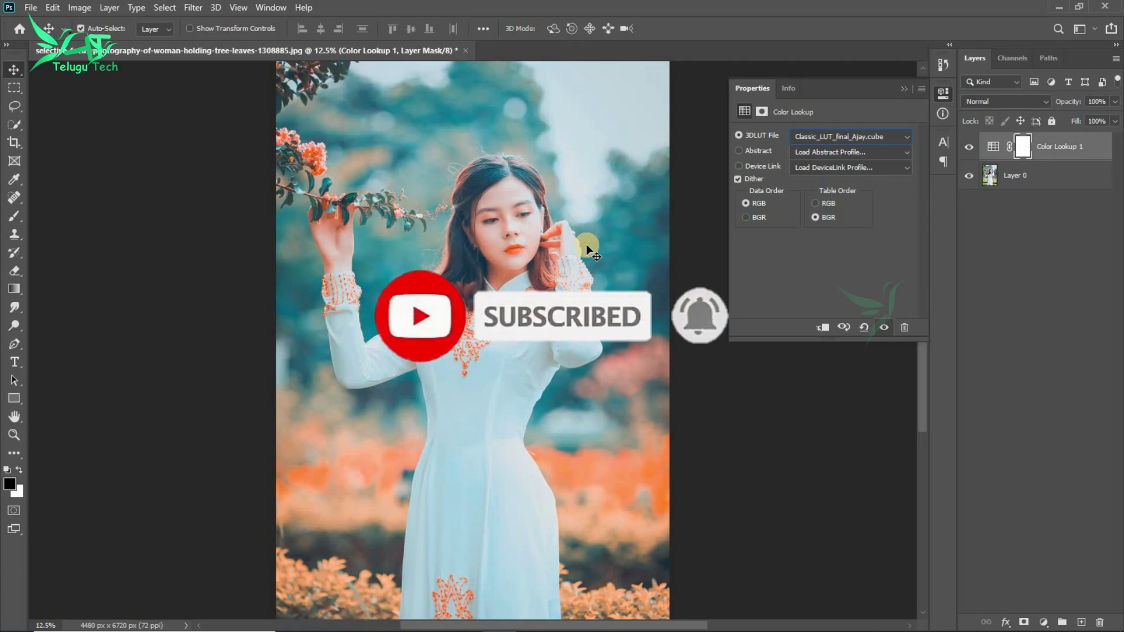